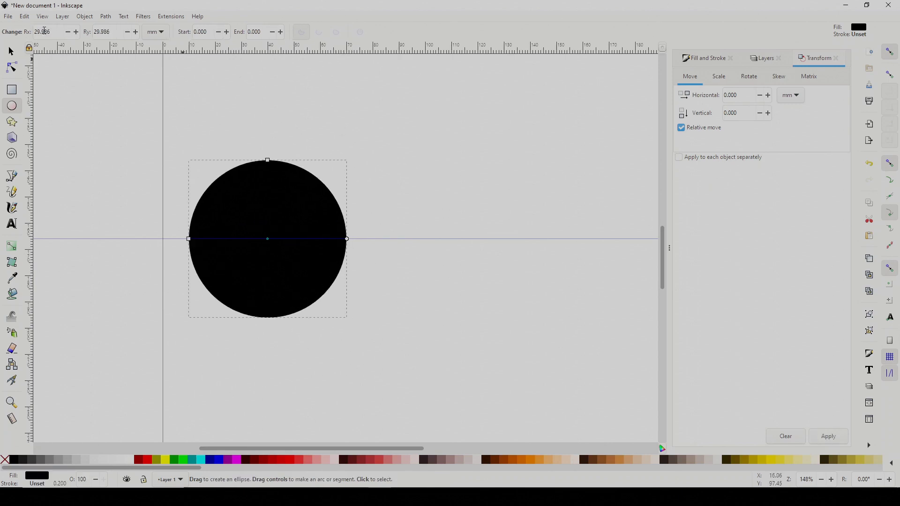
# Set the circle's horizontal and vertical radii to 25 mm each.
pyautogui.tripleClick(58, 33)
pyautogui.write('25')
pyautogui.press('Return')
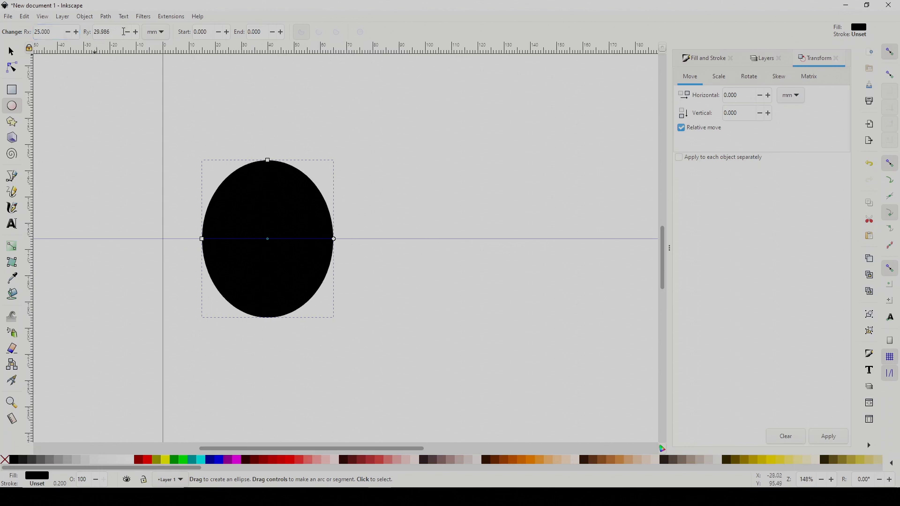
pyautogui.tripleClick(114, 34)
pyautogui.write('25')
pyautogui.press('Return')
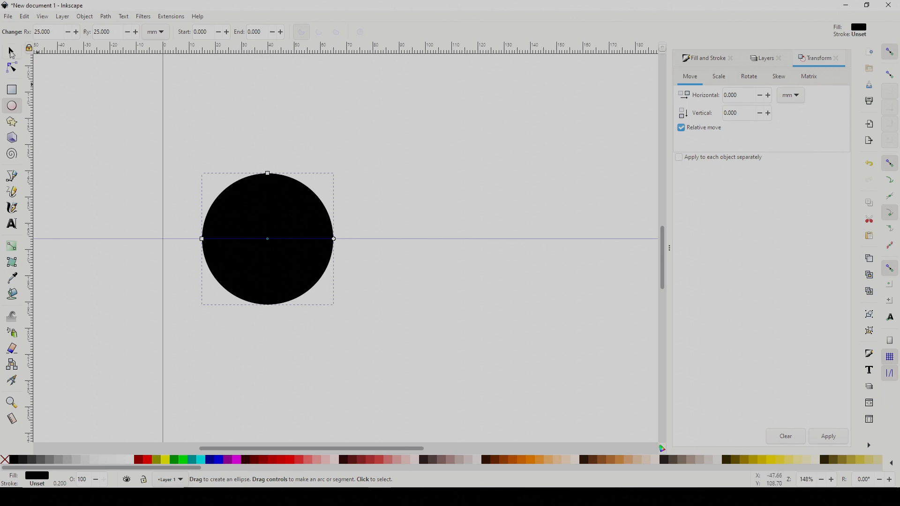
# Convert the 50 mm circle from an object to a path.
pyautogui.click(11, 52)
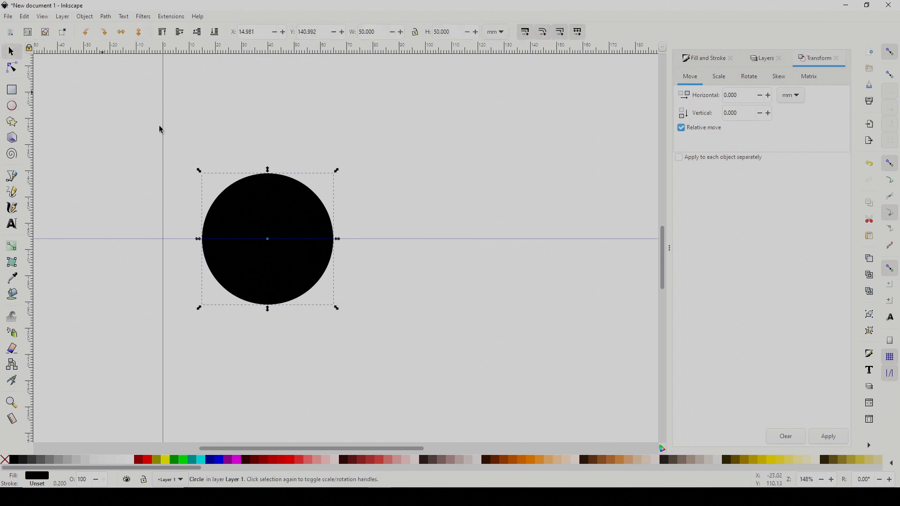
pyautogui.click(104, 18)
pyautogui.click(128, 39)
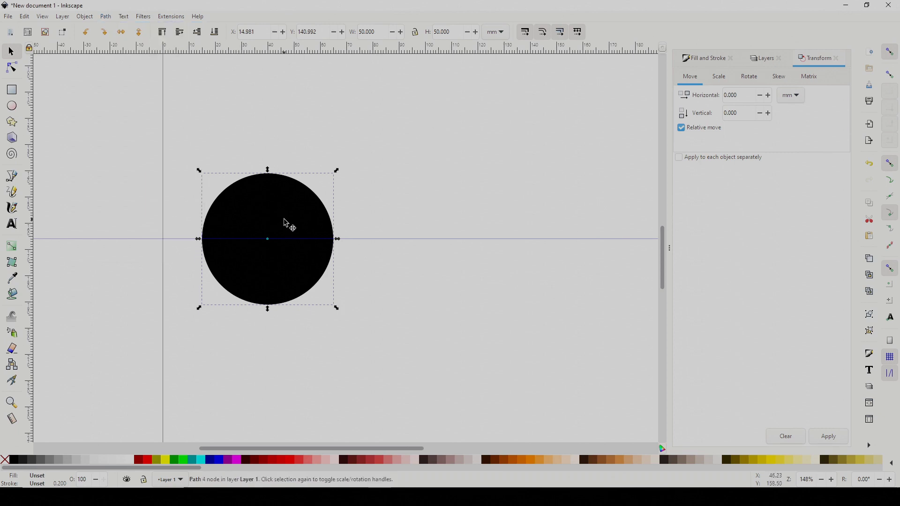
# Duplicate the circle and, with bounding box snapping enabled, snap the copy's left edge midpoint to the original circle's centre.
pyautogui.hotkey('ctrl', 'v')
pyautogui.moveTo(309, 196); pyautogui.dragTo(436, 217)
pyautogui.click(891, 76)
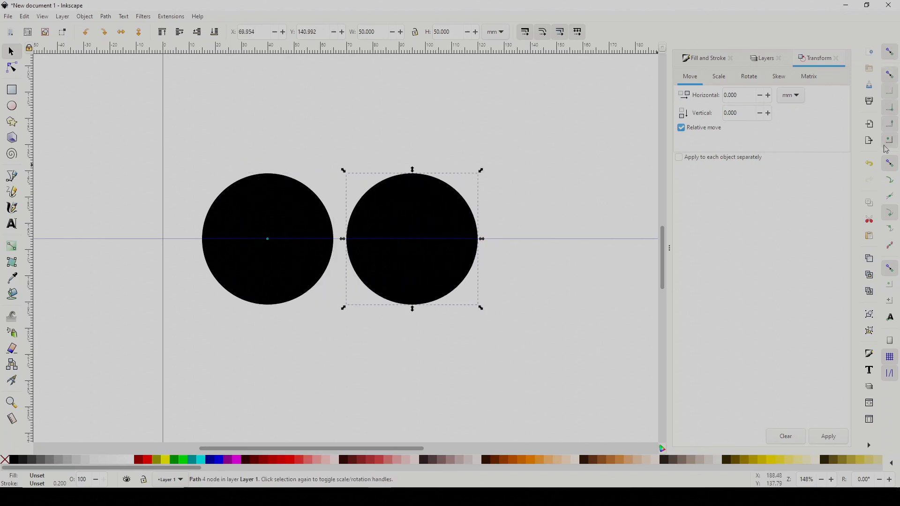
pyautogui.moveTo(455, 223); pyautogui.dragTo(371, 221)
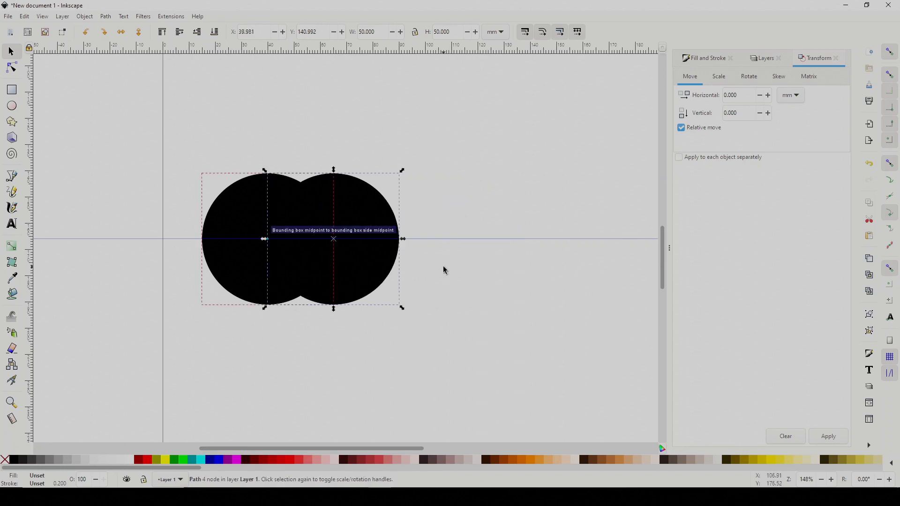
# Intersect the two overlapping circles to leave only their pointed lens shape.
pyautogui.keyDown('shift'); pyautogui.click(249, 216); pyautogui.keyUp('shift')
pyautogui.click(106, 17)
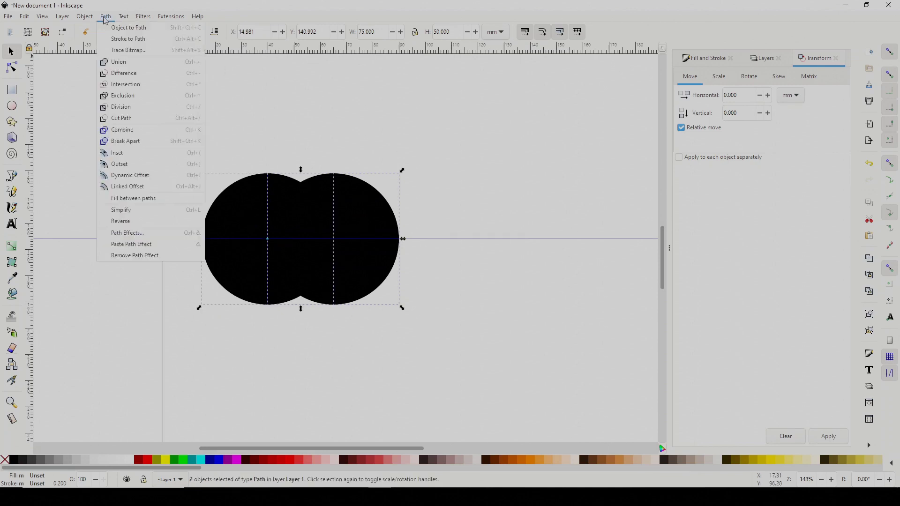
pyautogui.click(135, 85)
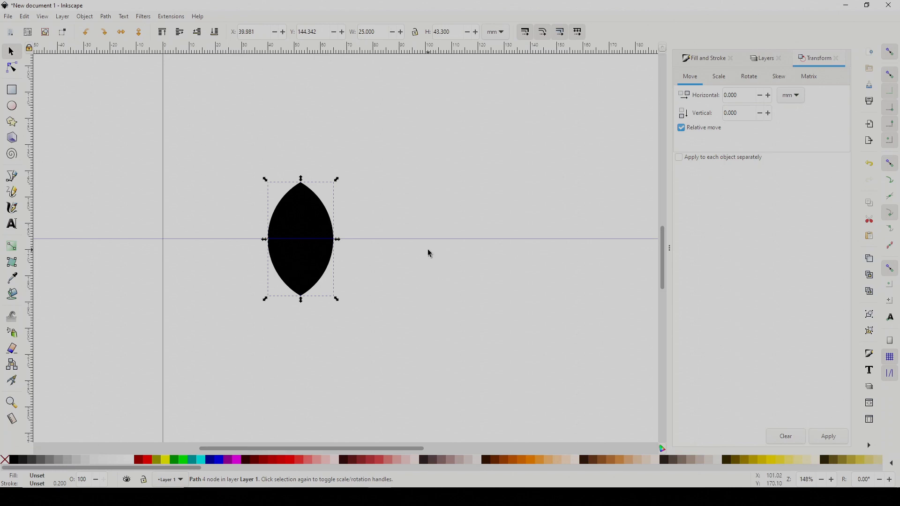
# Draw a rectangle beside the lens shape and set its size to 25 mm wide by 50 mm high.
pyautogui.click(11, 90)
pyautogui.moveTo(402, 150); pyautogui.dragTo(464, 228)
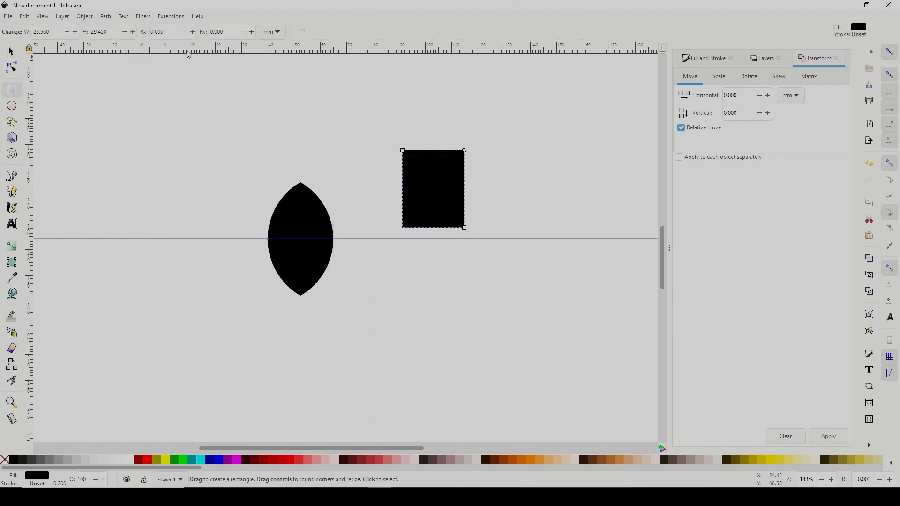
pyautogui.doubleClick(52, 35)
pyautogui.write('25')
pyautogui.press('Return')
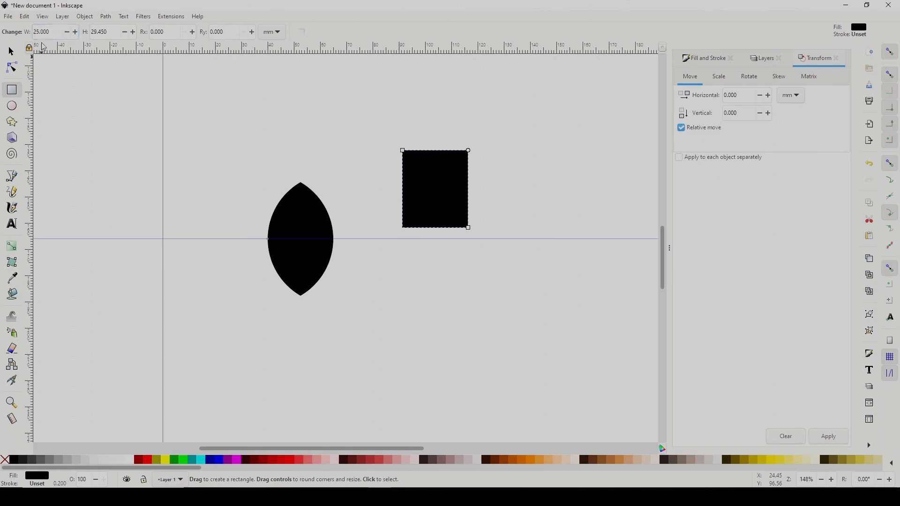
pyautogui.doubleClick(114, 31)
pyautogui.write('50')
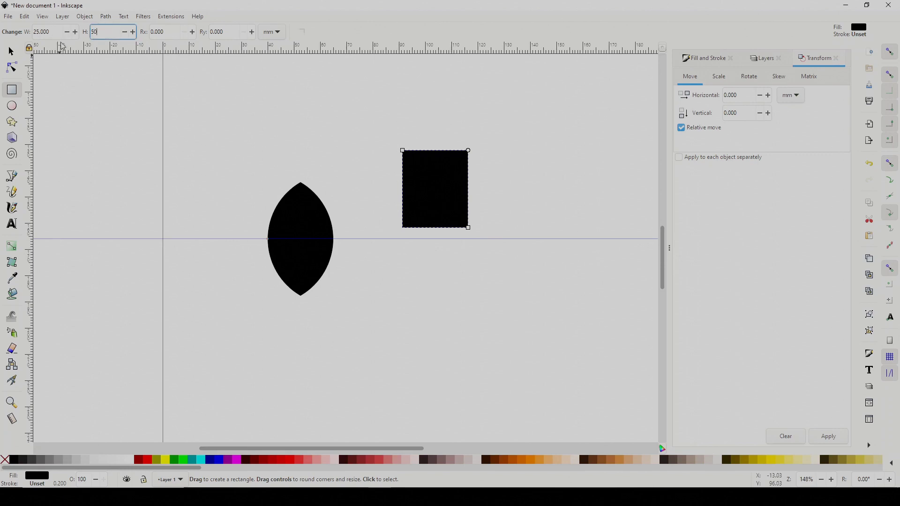
pyautogui.press('Return')
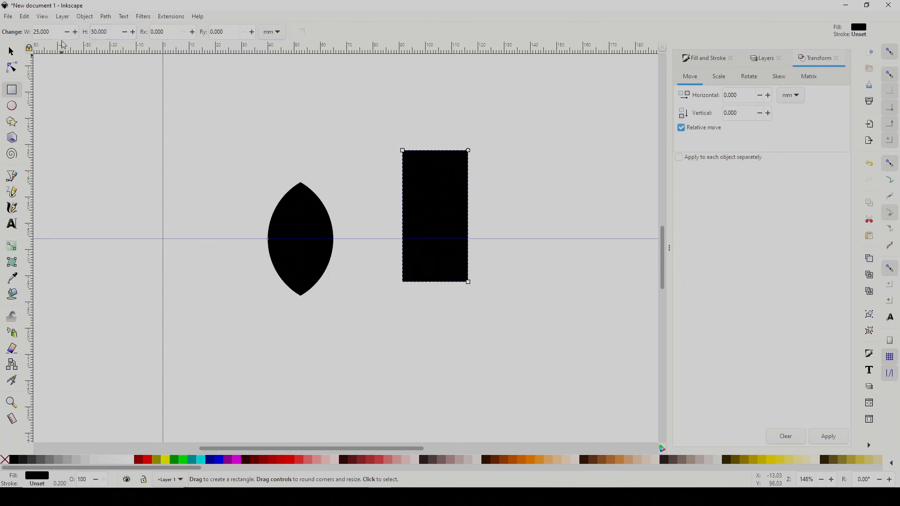
# Convert the rectangle to a path and snap its top edge onto the lens shape's horizontal midline, matching both sides.
pyautogui.click(107, 17)
pyautogui.click(111, 28)
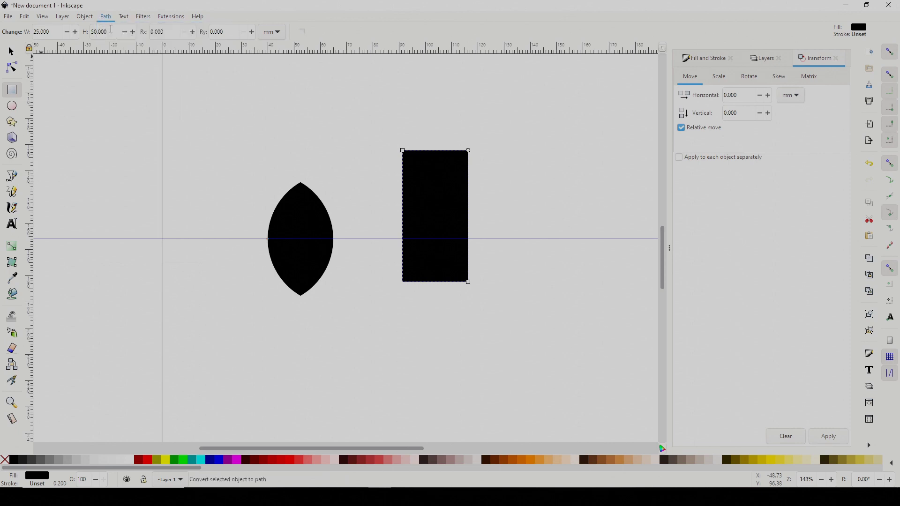
pyautogui.click(12, 52)
pyautogui.moveTo(442, 191); pyautogui.dragTo(306, 283)
pyautogui.click(419, 207)
# Unite the lens shape and the rectangle into a single pointed-arch window shape.
pyautogui.moveTo(257, 168); pyautogui.dragTo(403, 398)
pyautogui.click(106, 17)
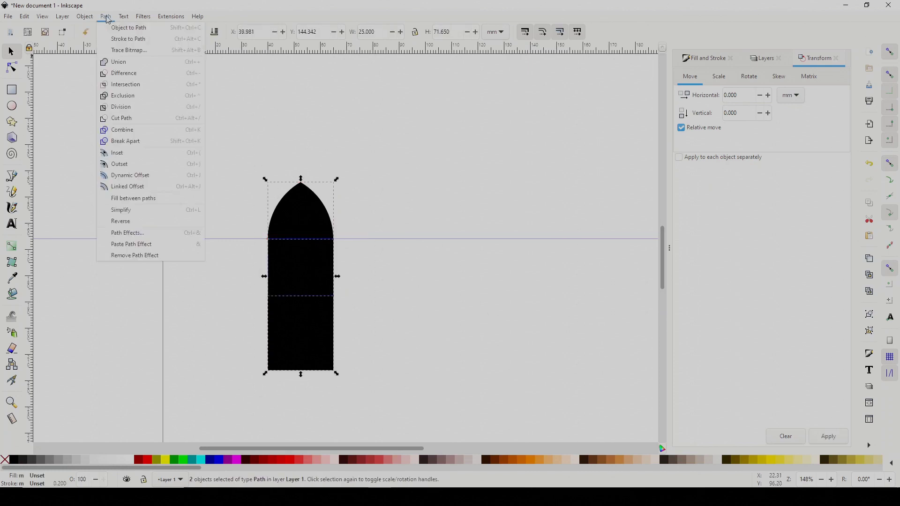
pyautogui.click(123, 64)
pyautogui.click(466, 264)
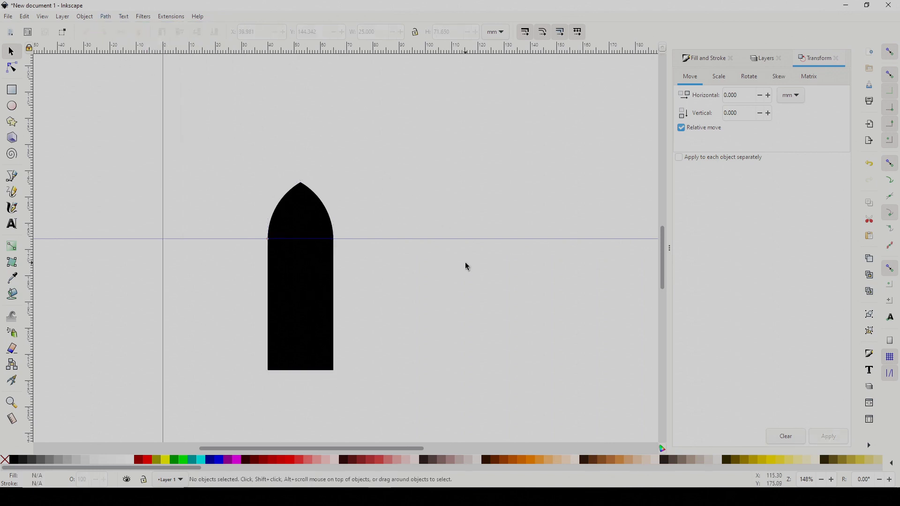
# Make two copies of the pointed arch and place them in a row to the right of the original.
pyautogui.click(302, 264)
pyautogui.hotkey('ctrl', 'v')
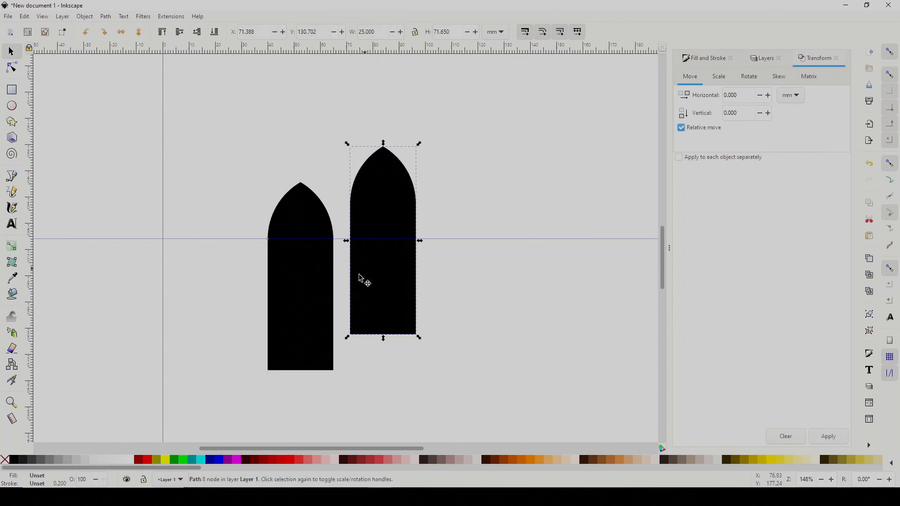
pyautogui.moveTo(392, 295); pyautogui.dragTo(405, 328)
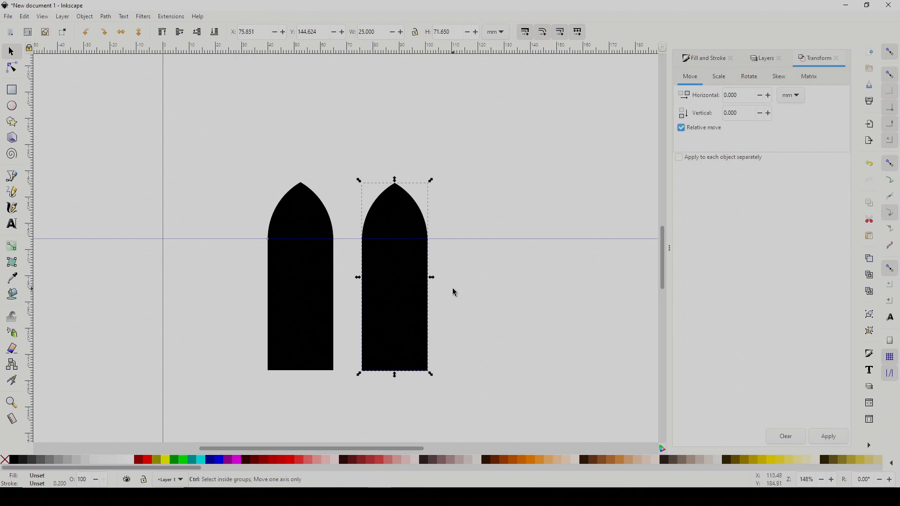
pyautogui.hotkey('ctrl', 'v')
pyautogui.moveTo(458, 290); pyautogui.dragTo(497, 305)
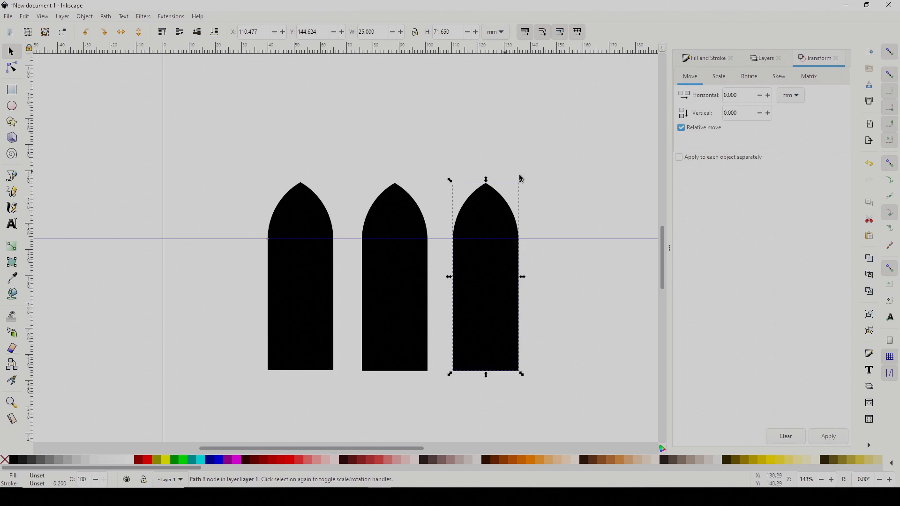
# Give the rightmost arch a flat red fill, ff0000ff.
pyautogui.click(706, 57)
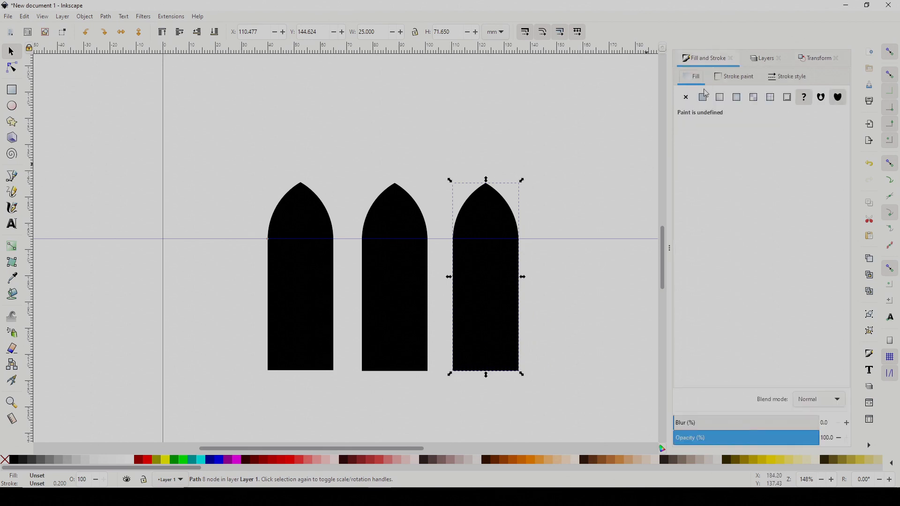
pyautogui.click(704, 98)
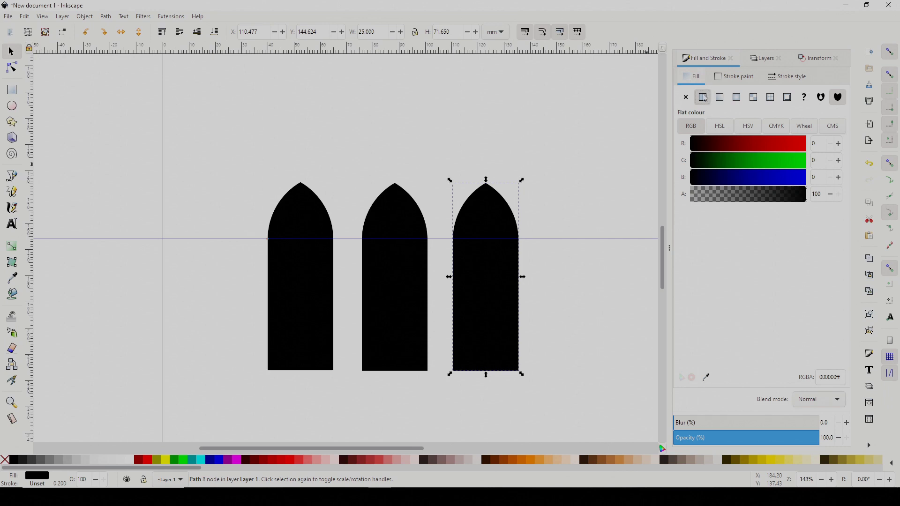
pyautogui.moveTo(734, 148); pyautogui.dragTo(822, 154)
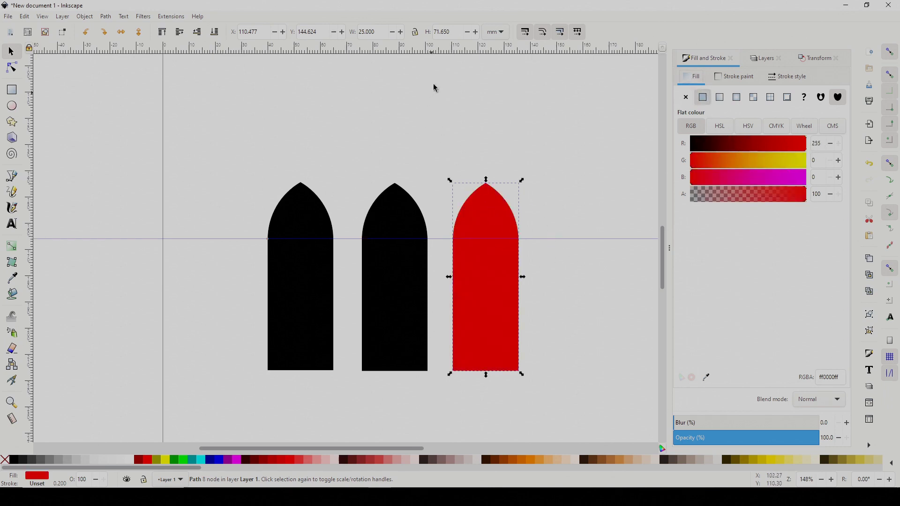
# Scale the red arch proportionally to a width of 20 mm with the width-height ratio locked.
pyautogui.doubleClick(381, 33)
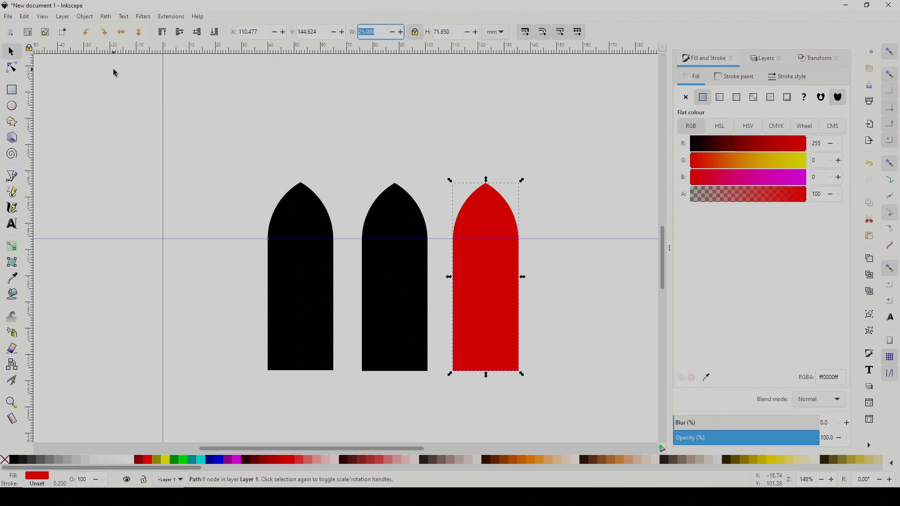
pyautogui.write('20')
pyautogui.press('Return')
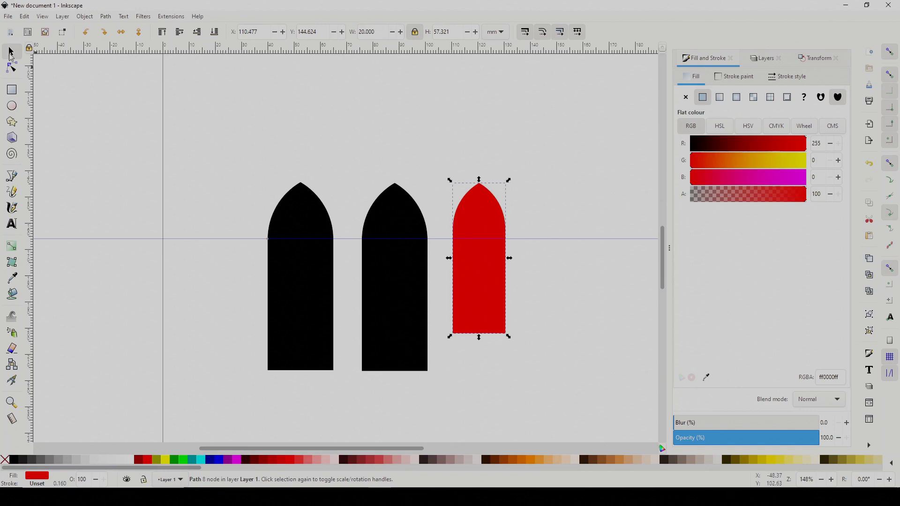
# Centre the red arch on the middle black arch and nudge it upward for an even rim around the pointed top.
pyautogui.moveTo(480, 213); pyautogui.dragTo(404, 220)
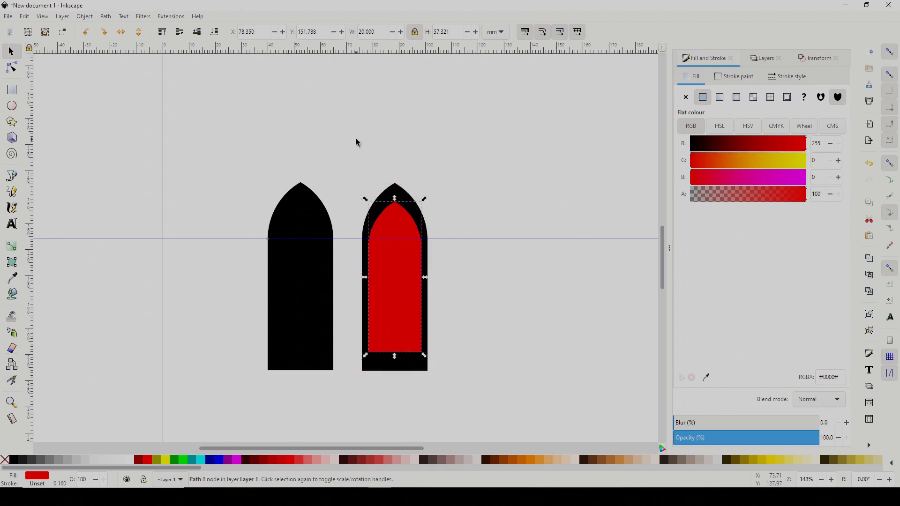
pyautogui.press('Up')
pyautogui.press('Up')
pyautogui.press('Up')
pyautogui.press('Up')
pyautogui.press('Up')
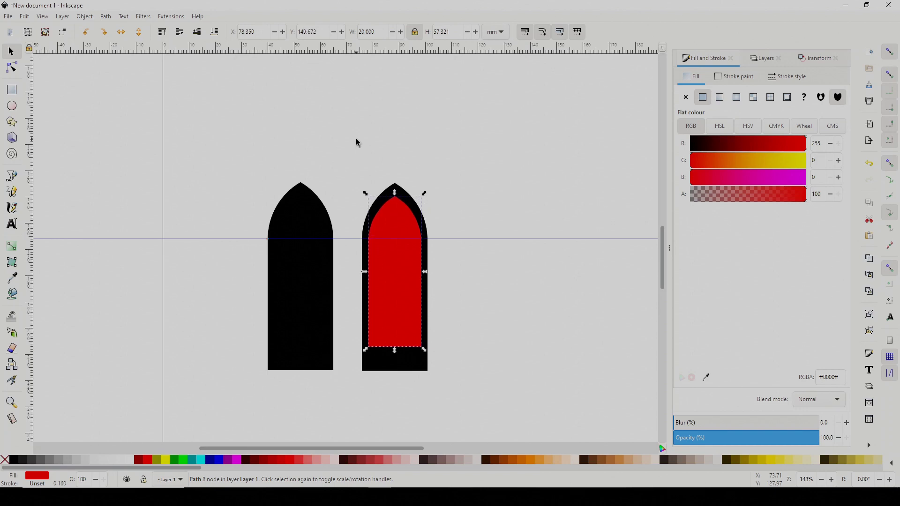
pyautogui.press('Up')
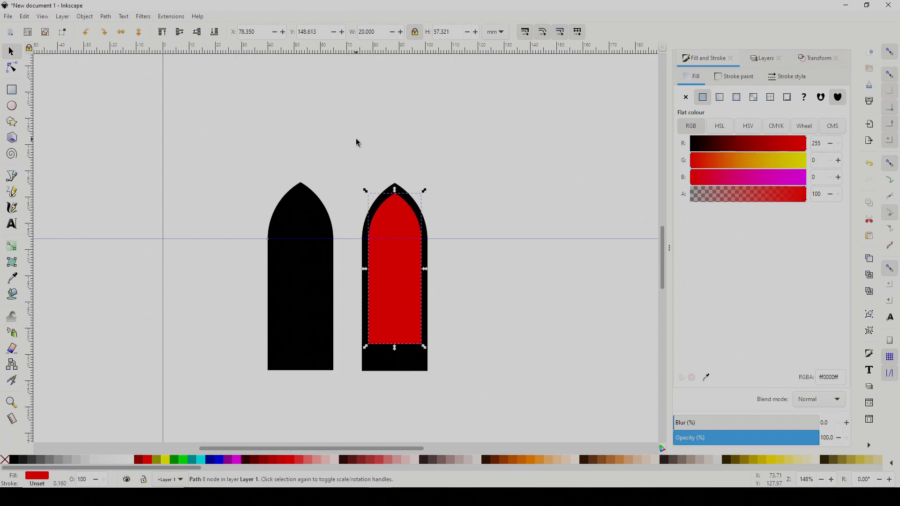
pyautogui.press('Up')
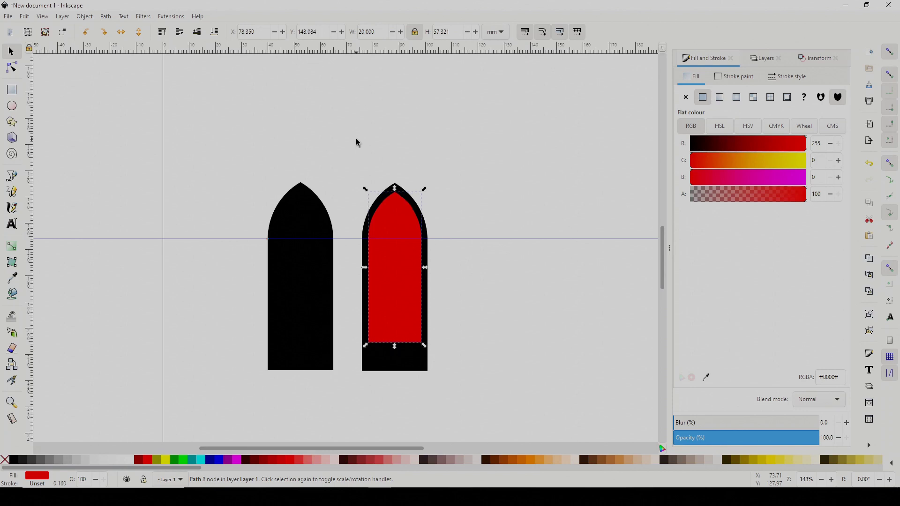
# Subtract the red arch from the black arch behind it with Difference to cut out a window frame.
pyautogui.click(531, 189)
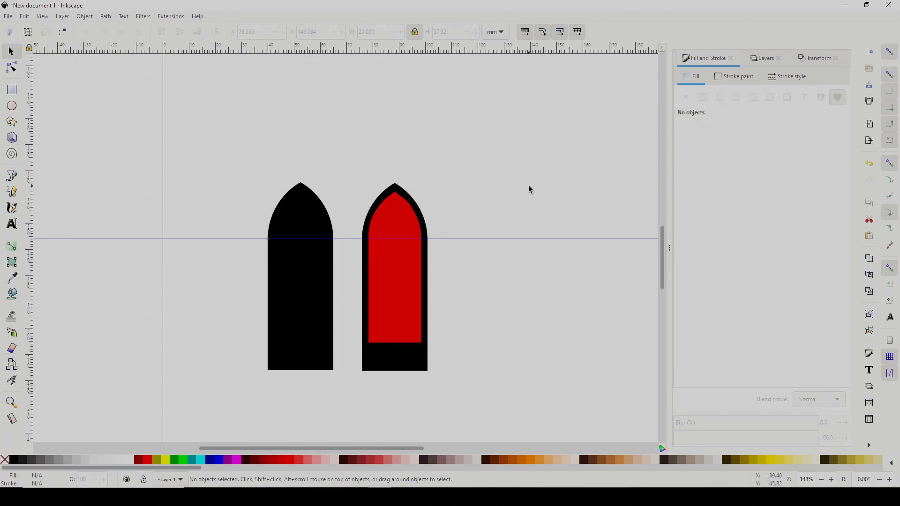
pyautogui.click(392, 288)
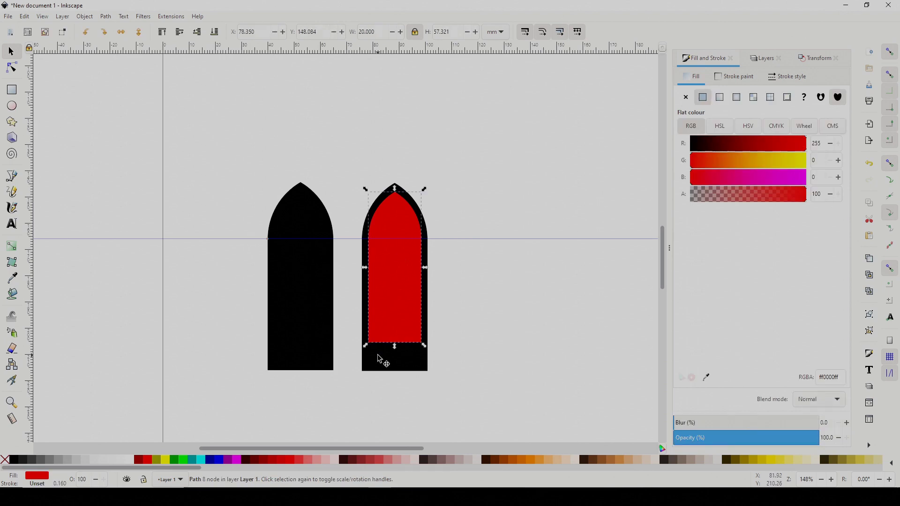
pyautogui.keyDown('shift'); pyautogui.click(393, 370); pyautogui.keyUp('shift')
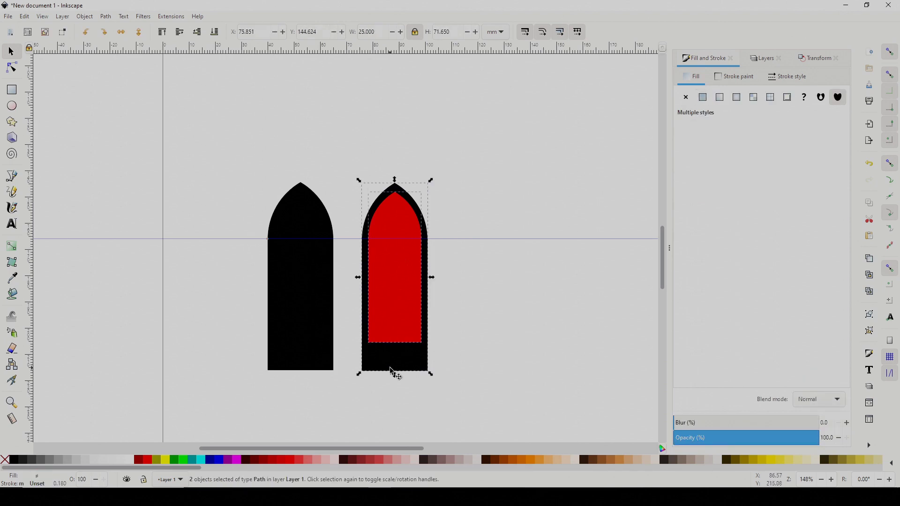
pyautogui.click(106, 17)
pyautogui.click(131, 73)
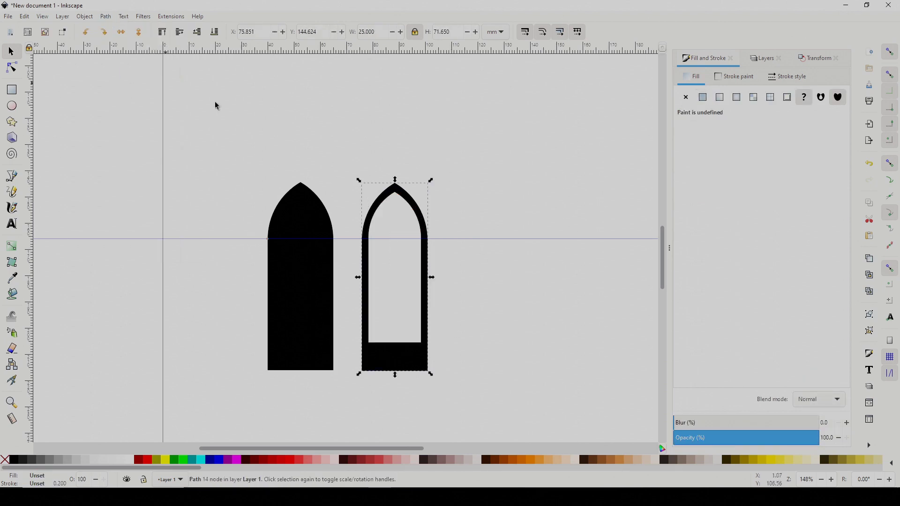
pyautogui.click(530, 242)
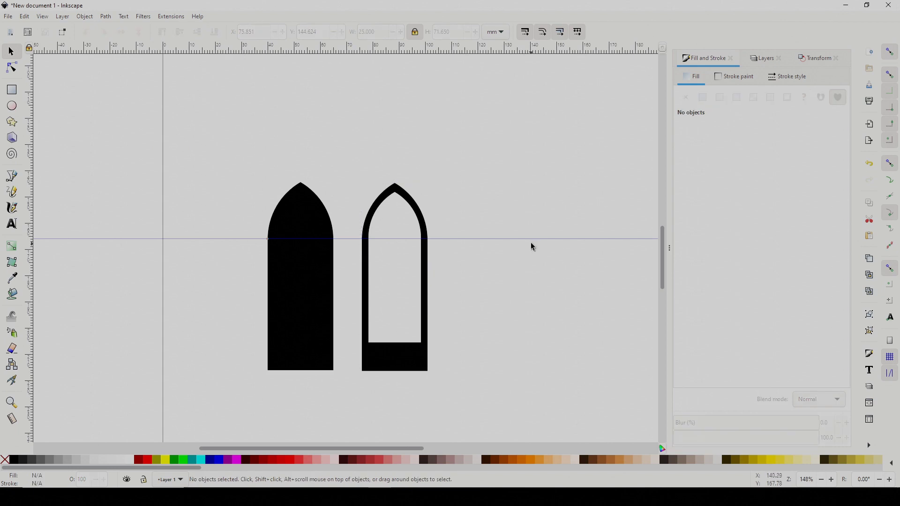
# Place two copies of the window frame on the right, overlapping their adjoining sides by snapping inner bottom corner nodes together.
pyautogui.click(420, 207)
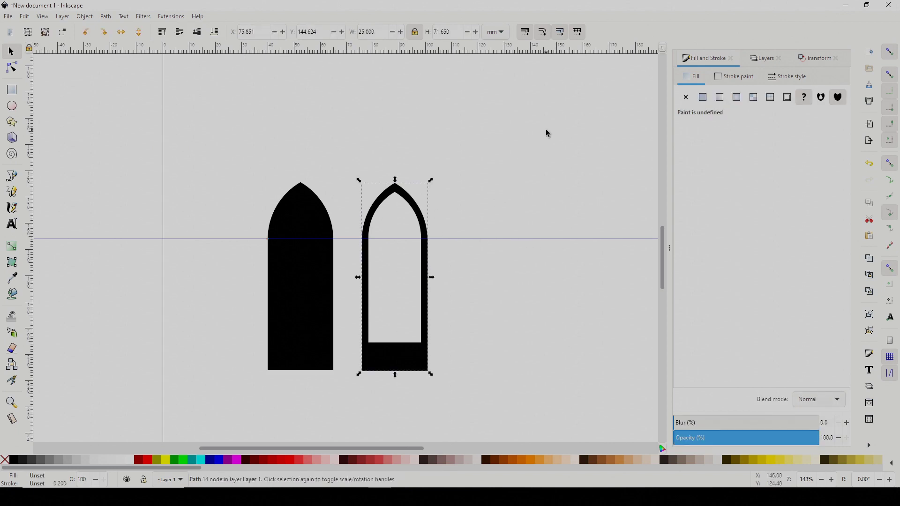
pyautogui.hotkey('ctrl', 'v')
pyautogui.moveTo(552, 205); pyautogui.dragTo(514, 355)
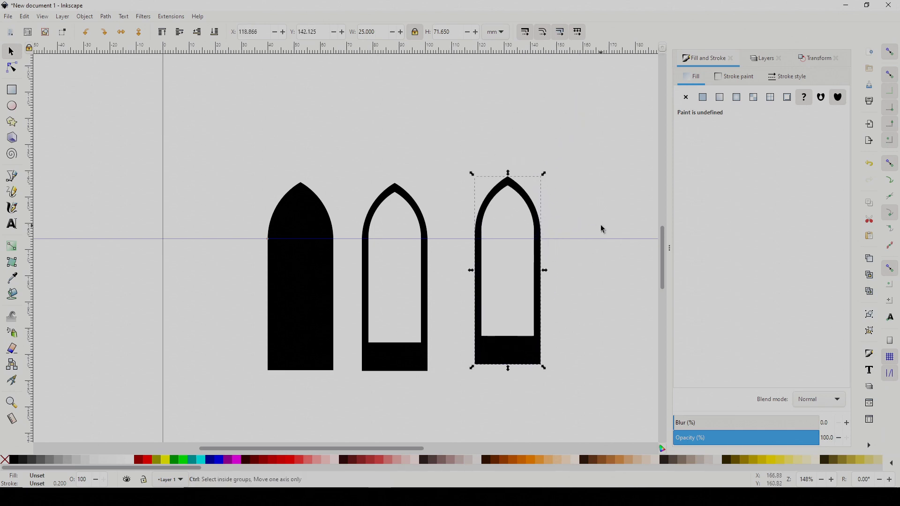
pyautogui.hotkey('ctrl', 'v')
pyautogui.moveTo(624, 155); pyautogui.dragTo(583, 202)
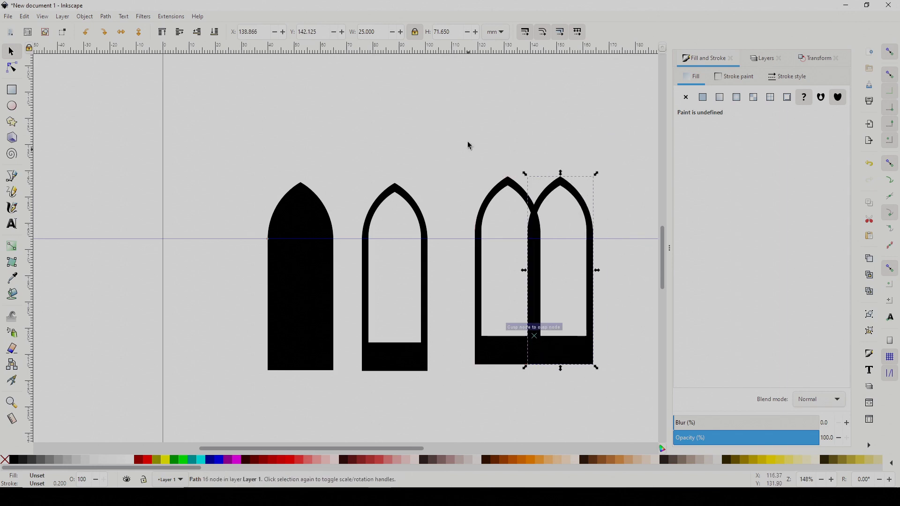
# Nudge the rightmost window frame to the right until the two adjoining sides overlap as a single narrow mullion.
pyautogui.press('Right')
pyautogui.press('Right')
pyautogui.press('Right')
pyautogui.press('Right')
pyautogui.press('Right')
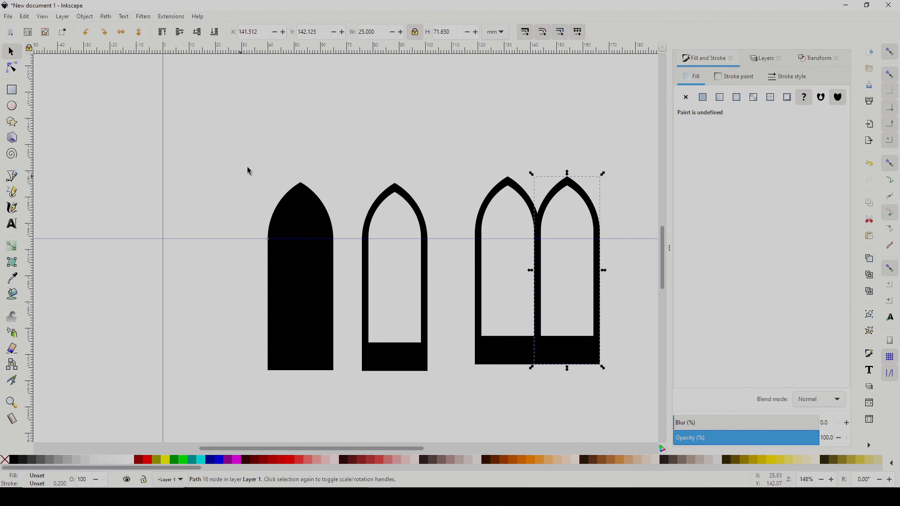
pyautogui.click(378, 96)
# Place a copy of the solid black arch over the middle of the two overlapping frames.
pyautogui.click(311, 247)
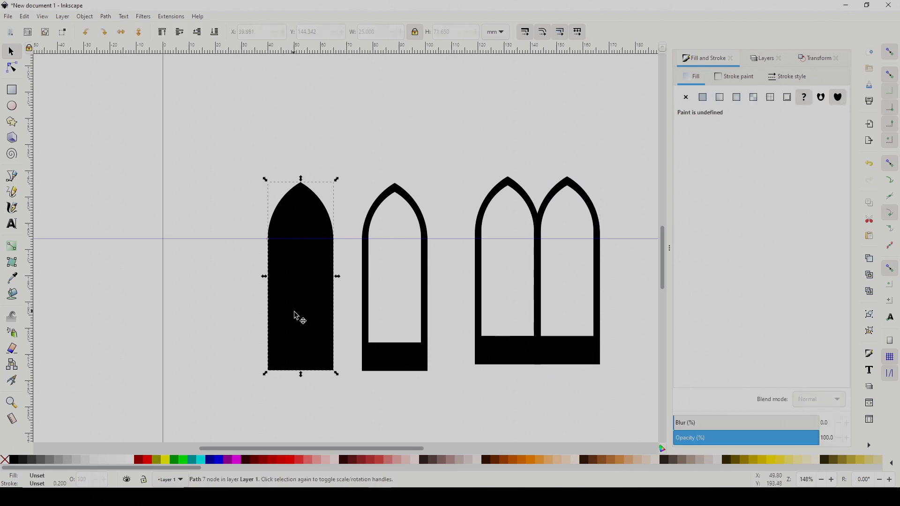
pyautogui.moveTo(313, 246); pyautogui.dragTo(545, 231)
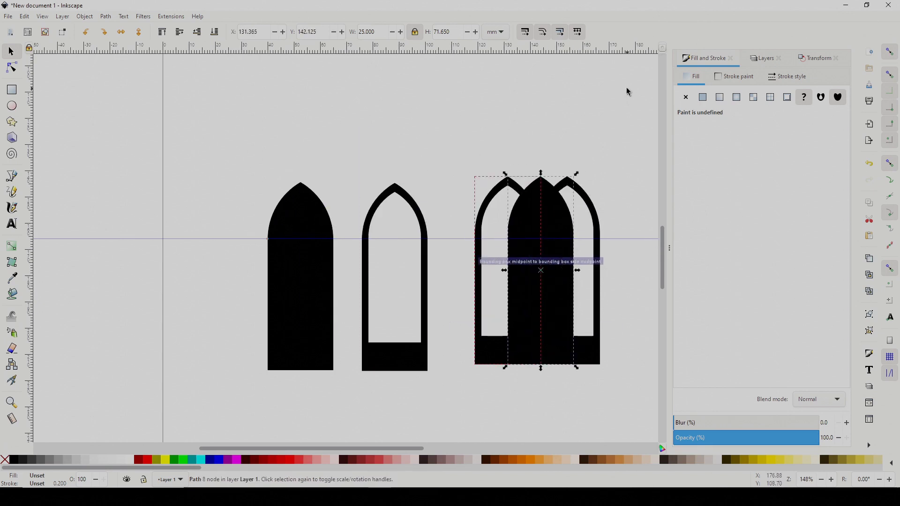
pyautogui.hotkey('ctrl', 'z')
# Merge the two overlapping window frames into one path with Union.
pyautogui.click(569, 303)
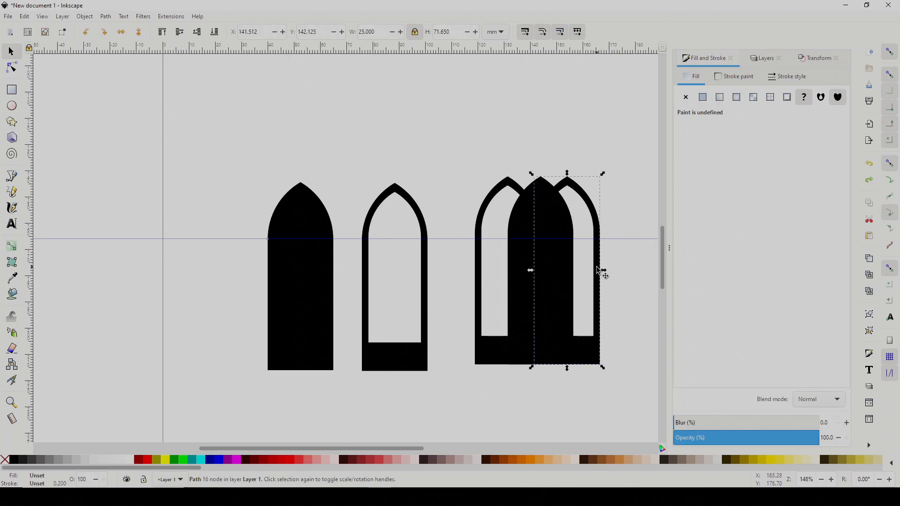
pyautogui.keyDown('shift'); pyautogui.click(479, 268); pyautogui.keyUp('shift')
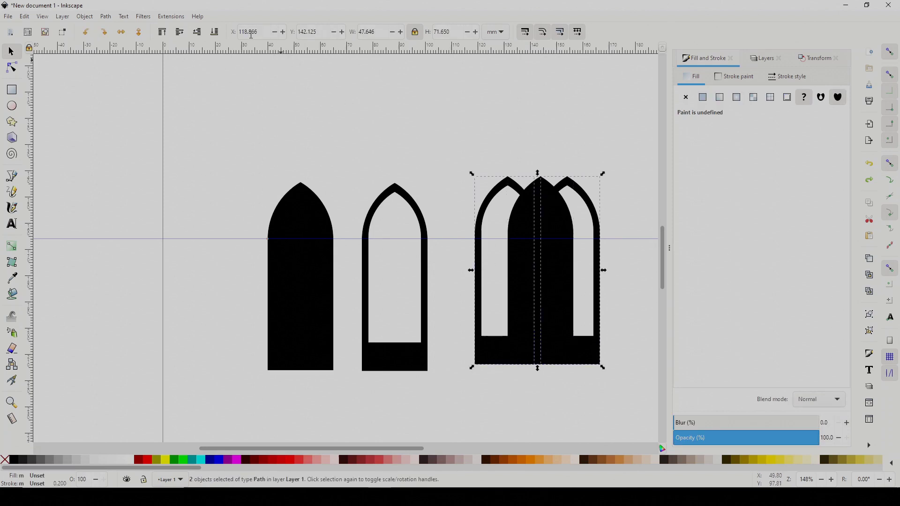
pyautogui.click(111, 15)
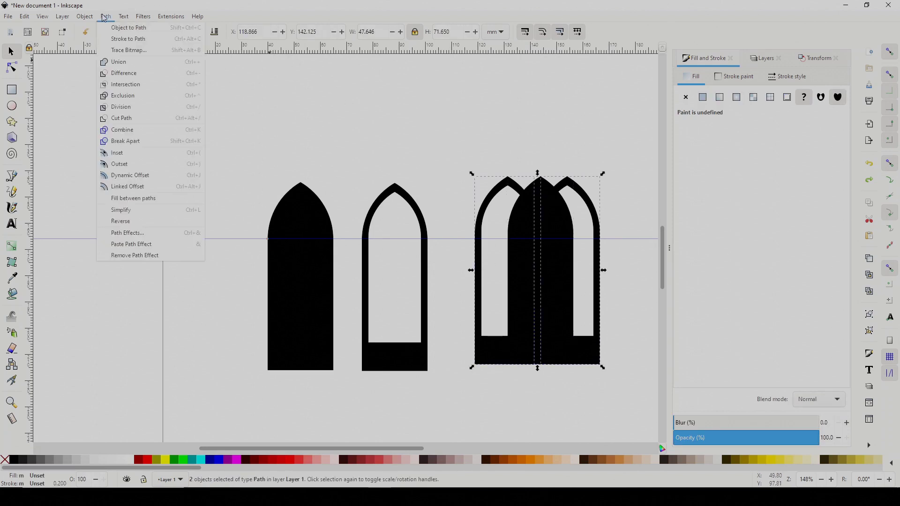
pyautogui.click(135, 73)
# Centre the solid arch on the merged double frame and trim the frame to the arch shape with Intersection.
pyautogui.moveTo(569, 271); pyautogui.dragTo(563, 220)
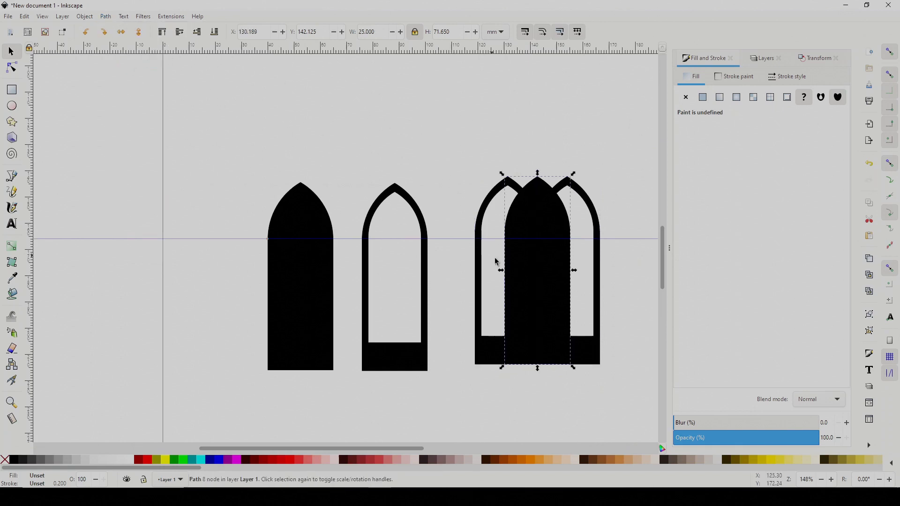
pyautogui.keyDown('shift'); pyautogui.click(480, 255); pyautogui.keyUp('shift')
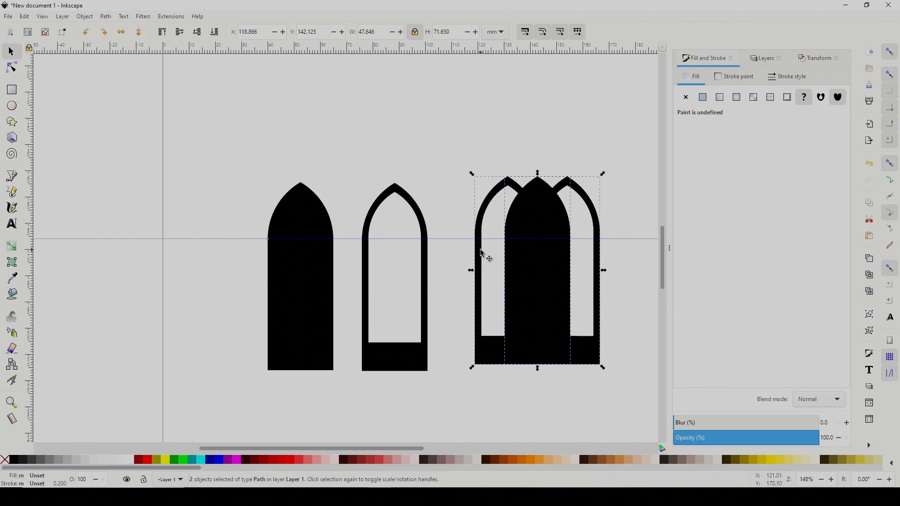
pyautogui.click(107, 17)
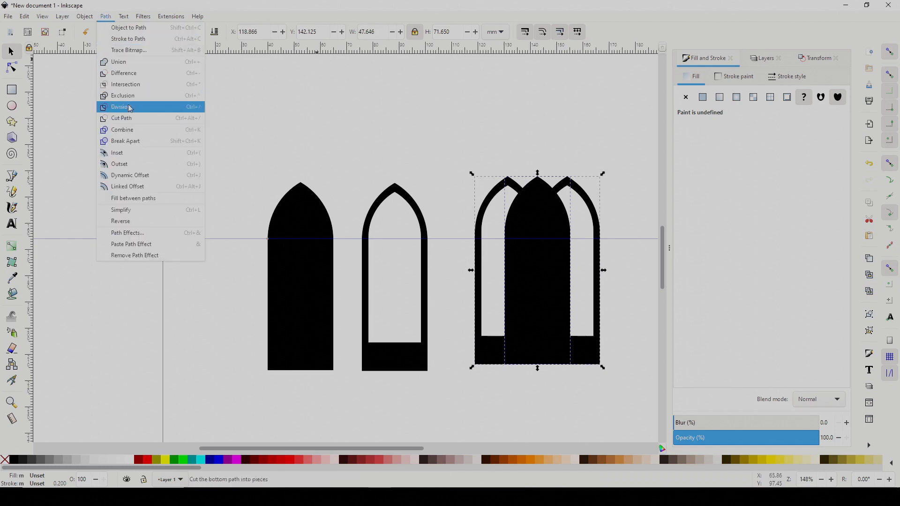
pyautogui.click(124, 85)
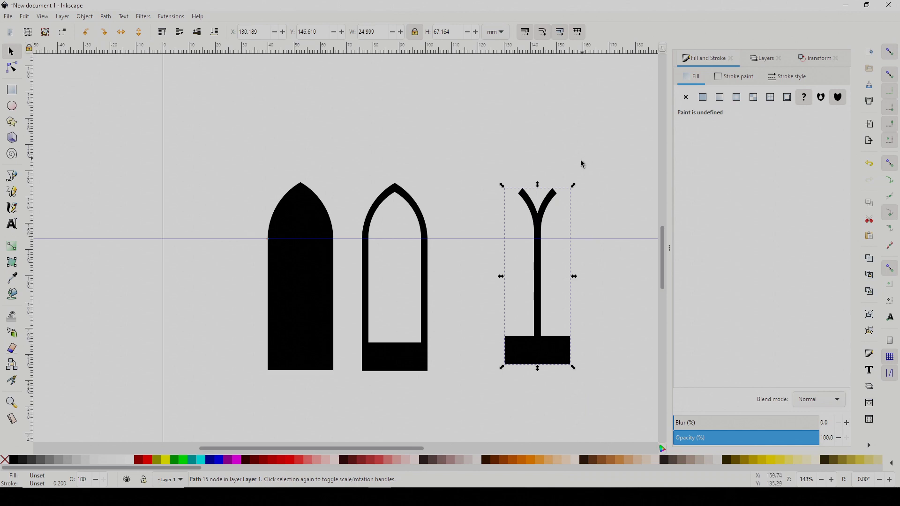
# Snap a copy of the hollow window frame exactly over the Y-shaped tracery and merge both with Union.
pyautogui.click(396, 364)
pyautogui.moveTo(422, 334); pyautogui.dragTo(547, 361)
pyautogui.click(634, 323)
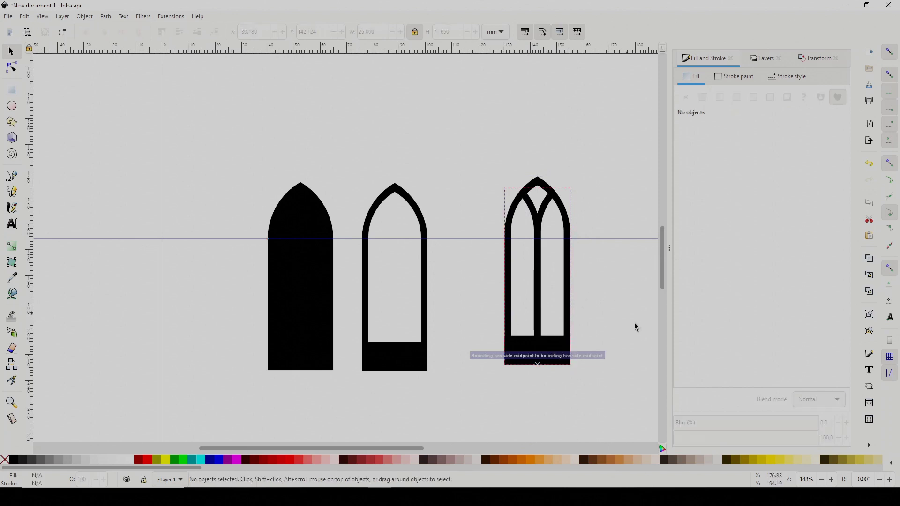
pyautogui.moveTo(476, 158); pyautogui.dragTo(615, 383)
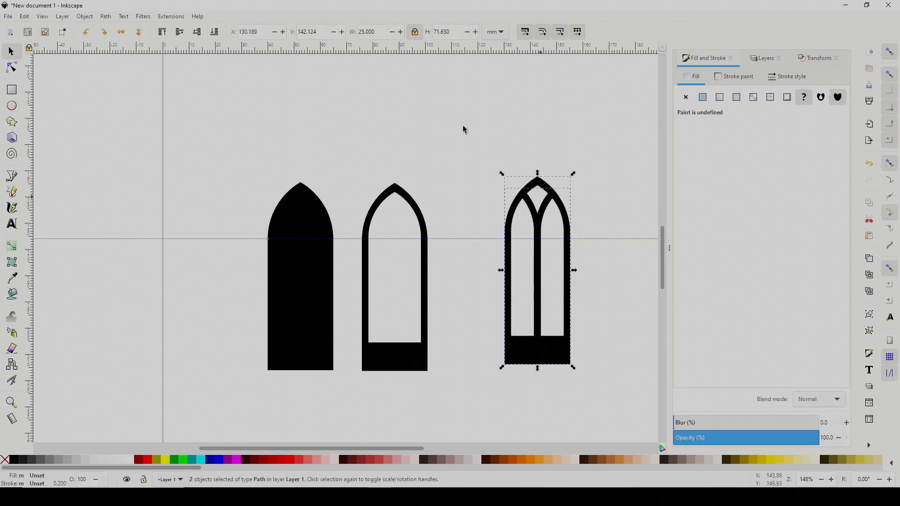
pyautogui.click(107, 16)
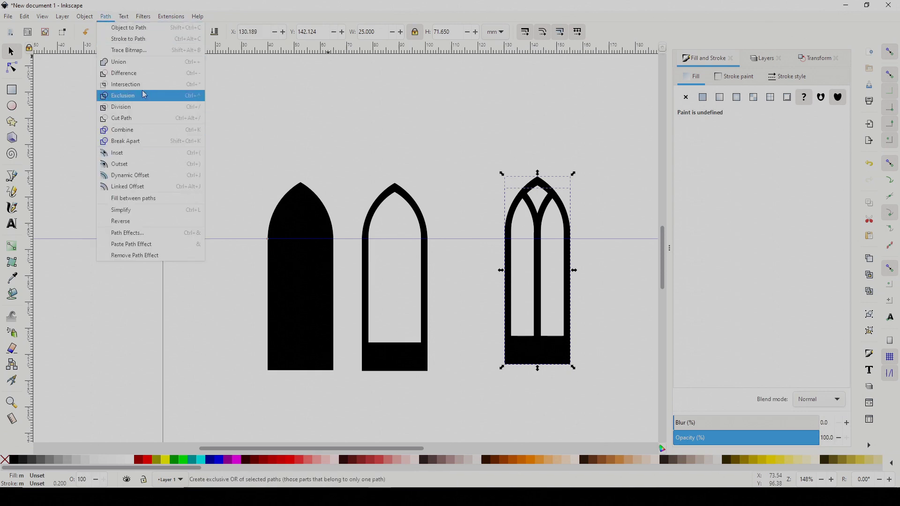
pyautogui.click(141, 62)
# Line up the double-arch window beside the hollow frame and place a copy of it to its right.
pyautogui.moveTo(533, 355); pyautogui.dragTo(477, 360)
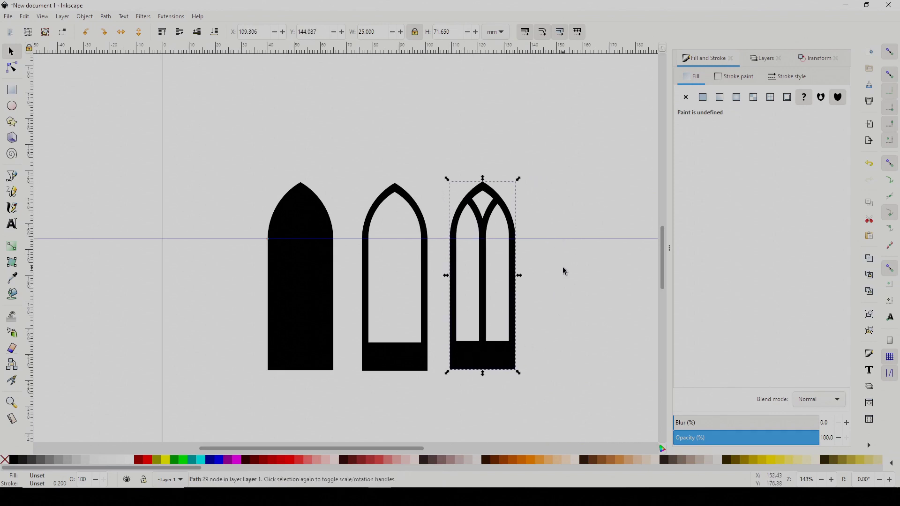
pyautogui.hotkey('ctrl', 'v')
pyautogui.moveTo(571, 349)
pyautogui.mouseDown()
pyautogui.moveTo(585, 361)
pyautogui.moveTo(571, 357)
pyautogui.mouseUp()
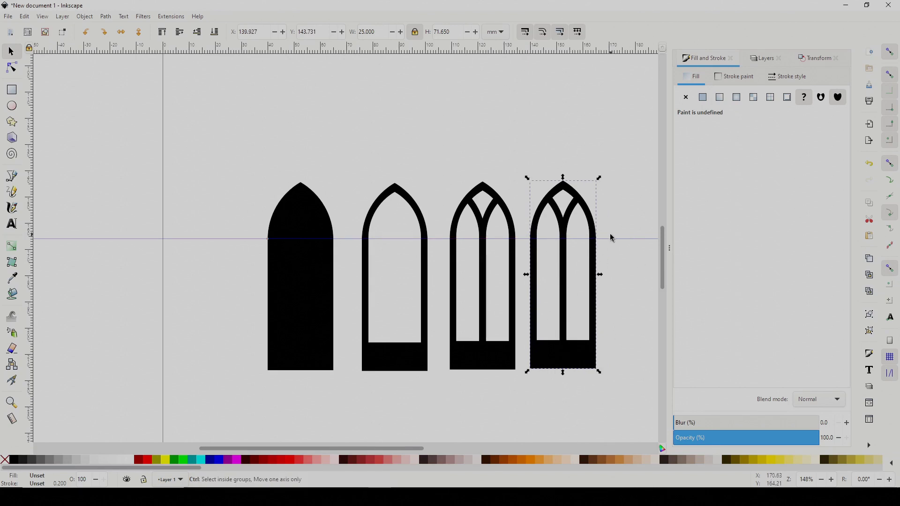
# Draw a closed four-sided Pen path covering the diamond opening in the copied window's peak and fill it flat black.
pyautogui.keyDown('ctrl'); pyautogui.scroll(4, 611, 237); pyautogui.keyUp('ctrl')
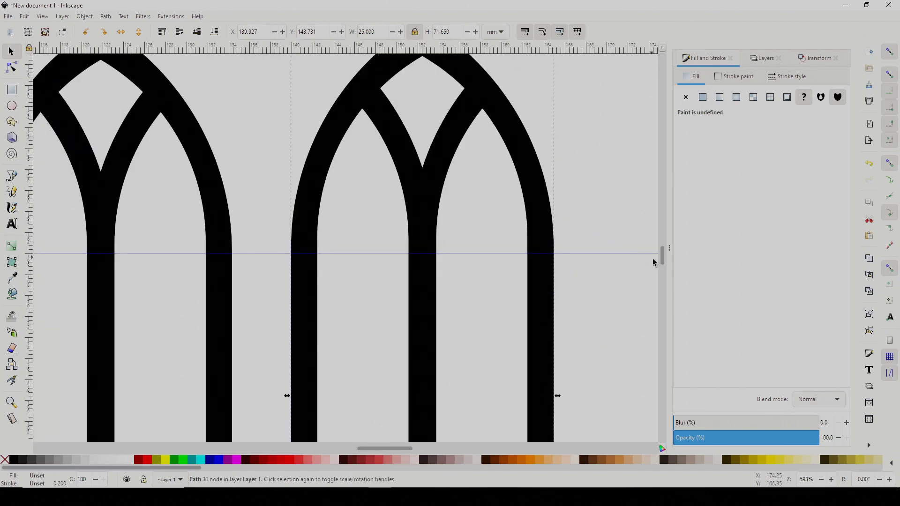
pyautogui.moveTo(662, 261); pyautogui.dragTo(663, 257)
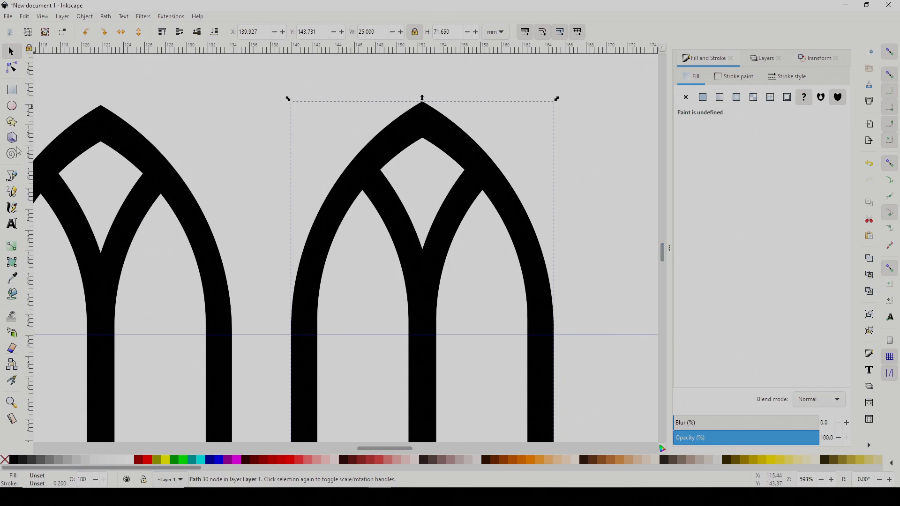
pyautogui.click(12, 177)
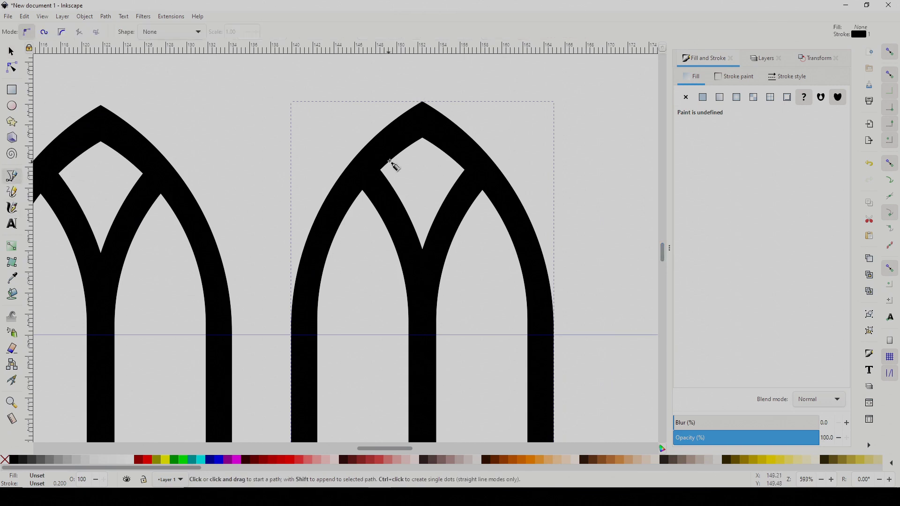
pyautogui.click(369, 171)
pyautogui.click(419, 124)
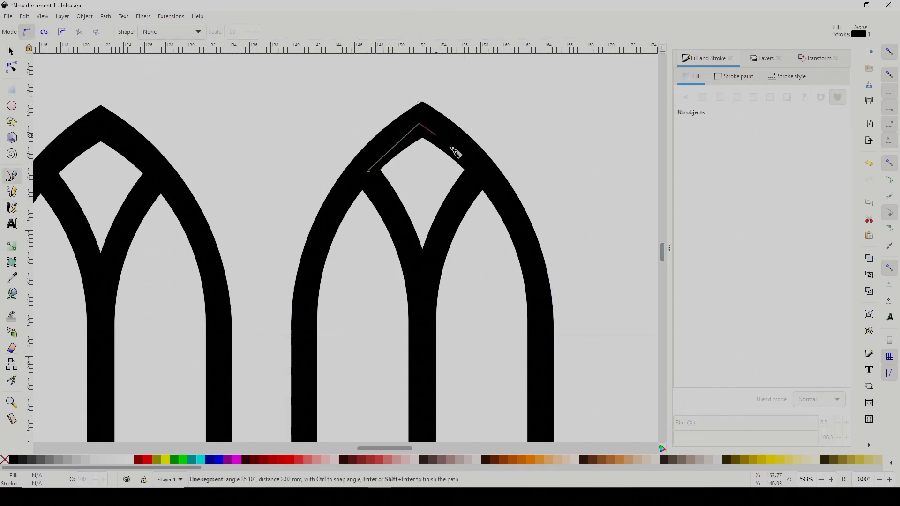
pyautogui.click(480, 174)
pyautogui.click(426, 259)
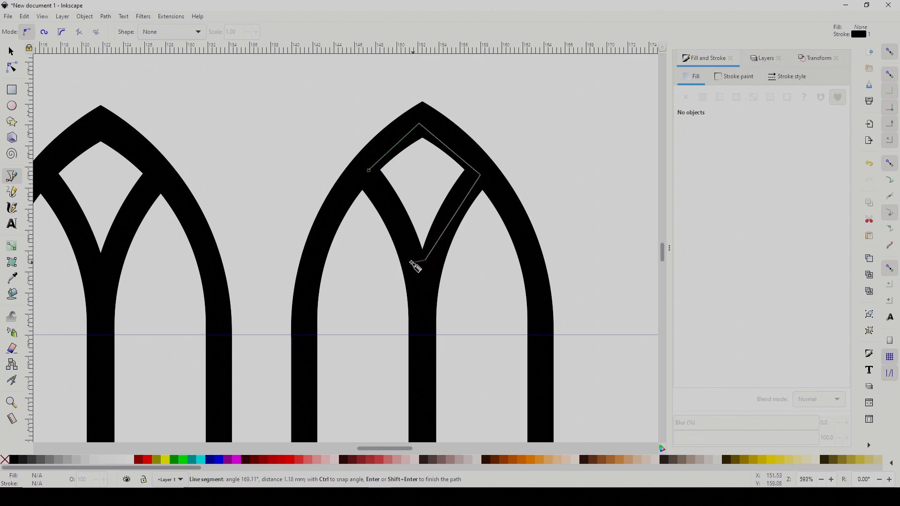
pyautogui.click(369, 172)
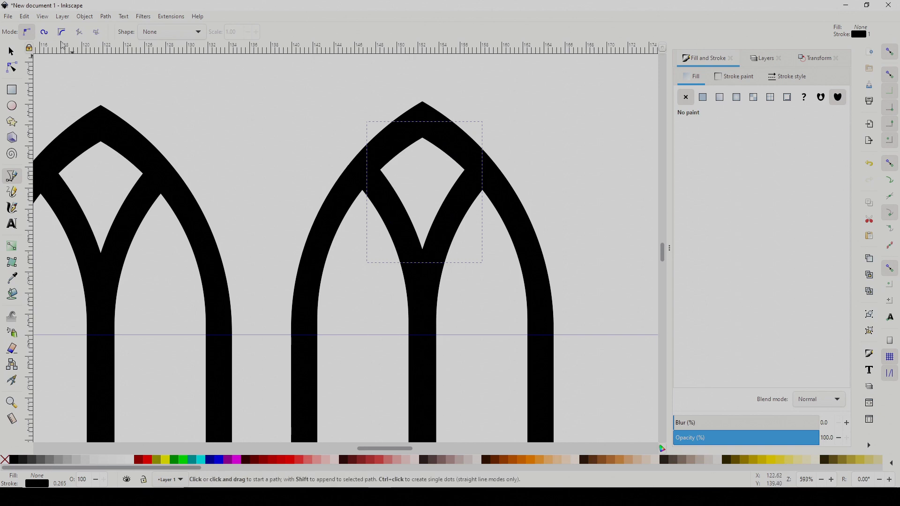
pyautogui.click(704, 99)
pyautogui.moveTo(733, 150); pyautogui.dragTo(619, 141)
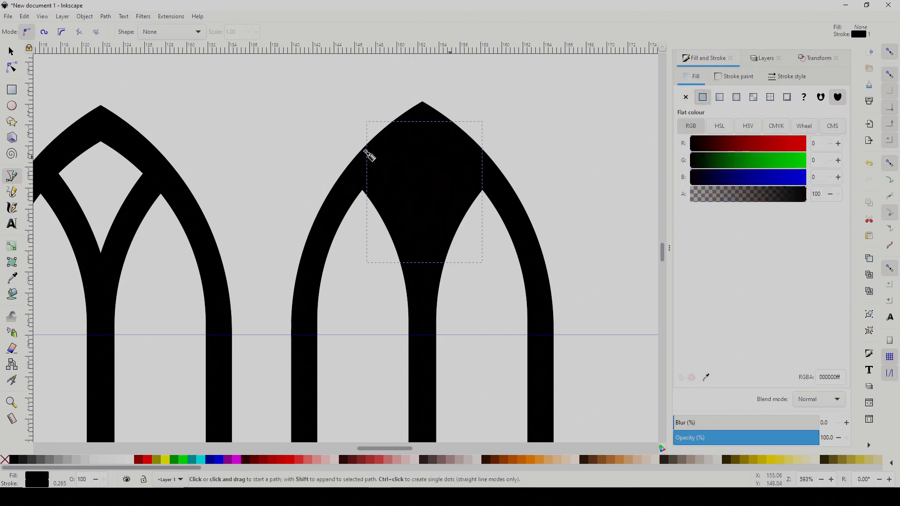
# Merge the black patch with the window underneath using Union to close the diamond opening.
pyautogui.click(12, 50)
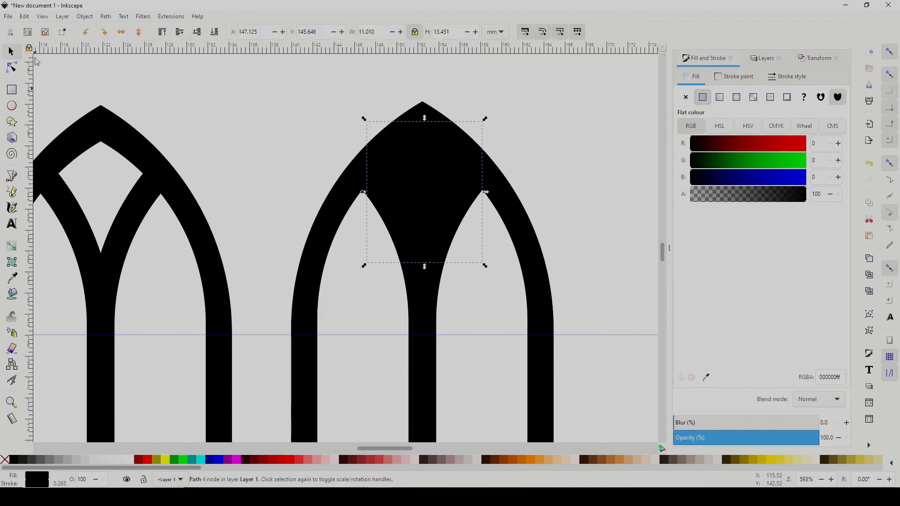
pyautogui.keyDown('shift'); pyautogui.click(331, 231); pyautogui.keyUp('shift')
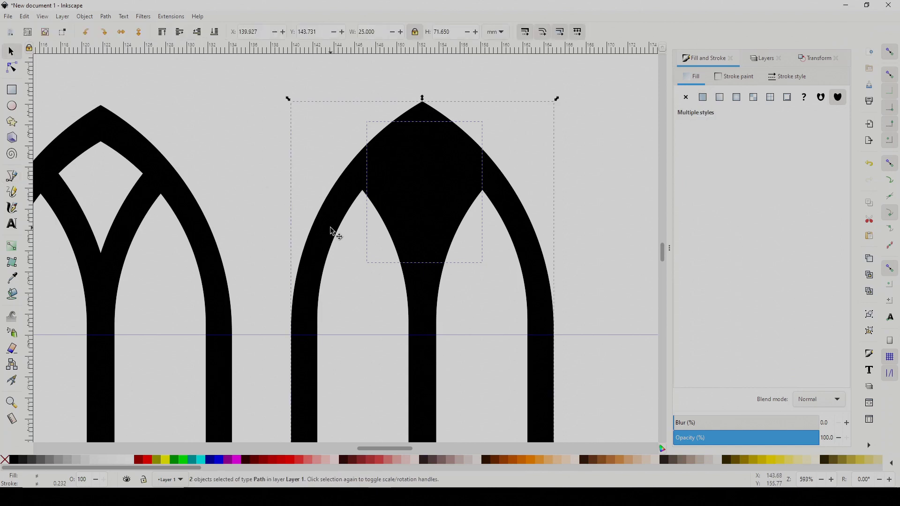
pyautogui.click(107, 16)
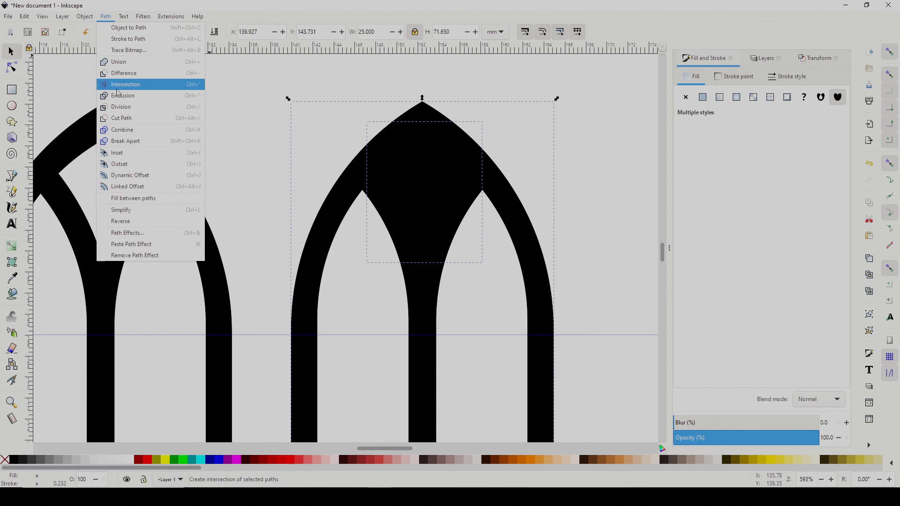
pyautogui.click(117, 63)
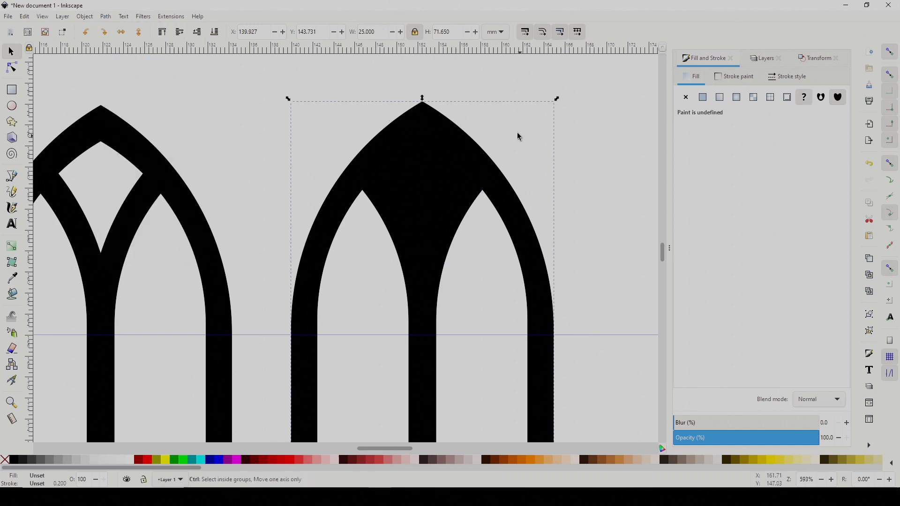
# Place a copy of the window with the open diamond at the right end of the row and fill it red (255, 0, 0).
pyautogui.scroll(-4, 515, 131)
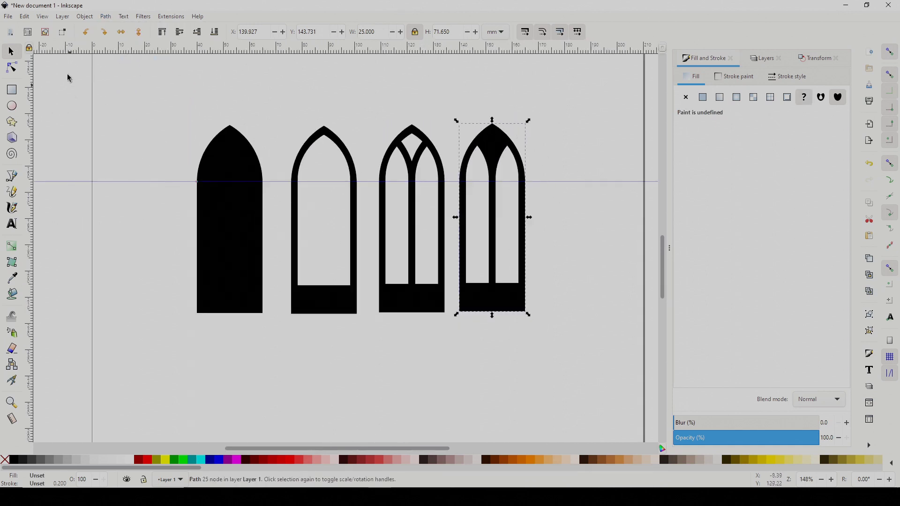
pyautogui.click(414, 175)
pyautogui.hotkey('ctrl', 'c')
pyautogui.hotkey('ctrl', 'v')
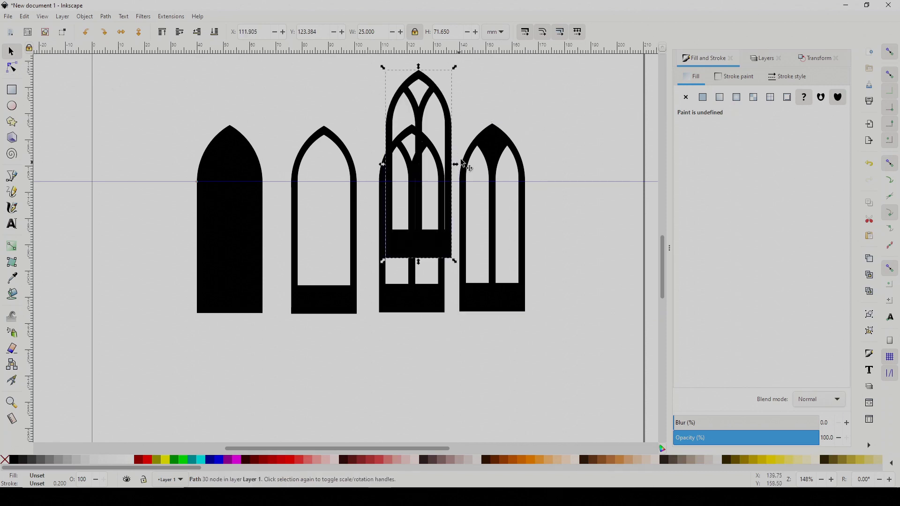
pyautogui.moveTo(451, 130); pyautogui.dragTo(612, 183)
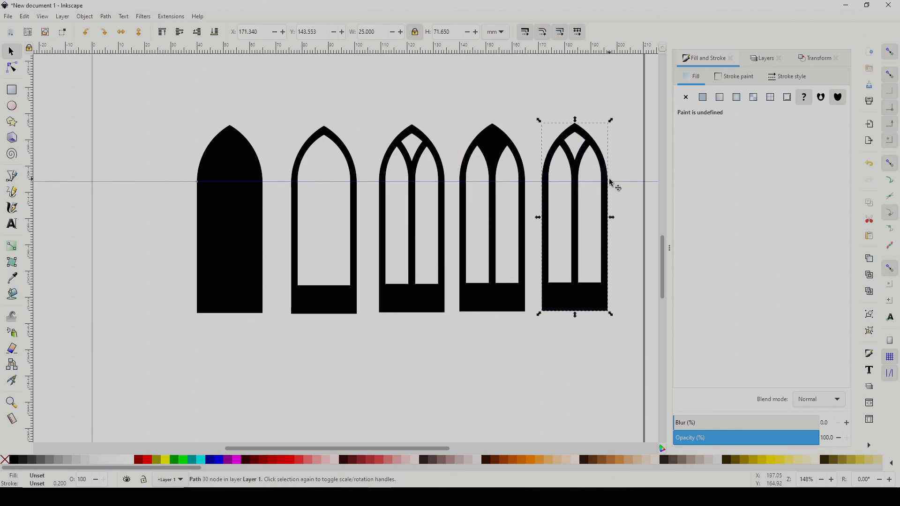
pyautogui.click(702, 98)
pyautogui.moveTo(731, 151); pyautogui.dragTo(835, 150)
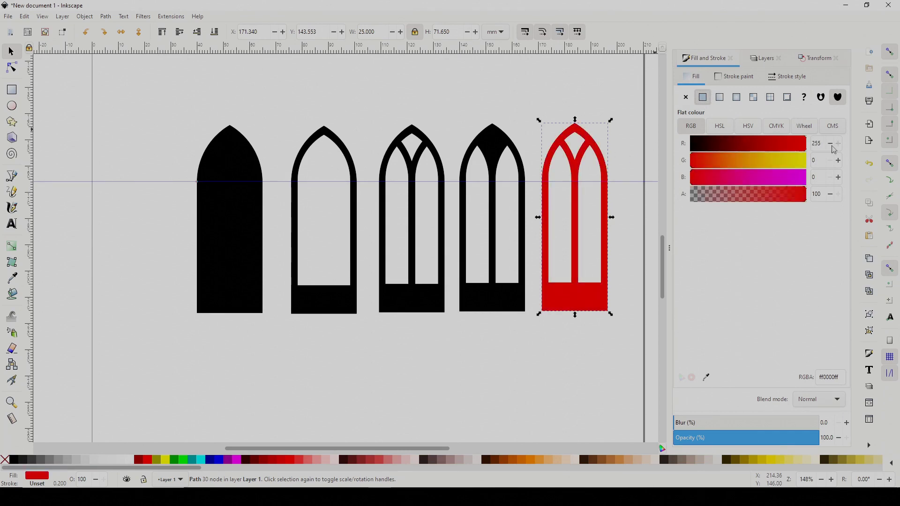
# Place a copy of the window with the closed peak exactly over the red window and lower it behind the red one.
pyautogui.click(492, 158)
pyautogui.hotkey('ctrl', 'c')
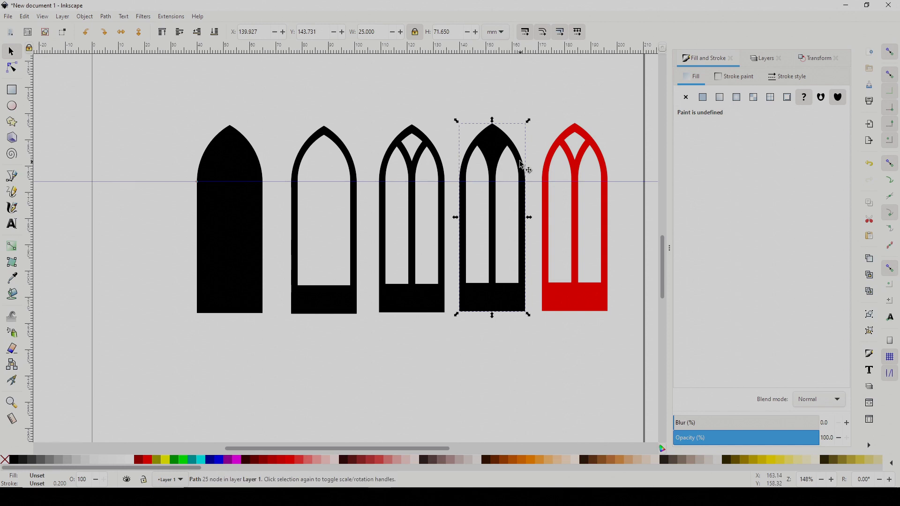
pyautogui.hotkey('ctrl', 'v')
pyautogui.moveTo(532, 100); pyautogui.dragTo(576, 155)
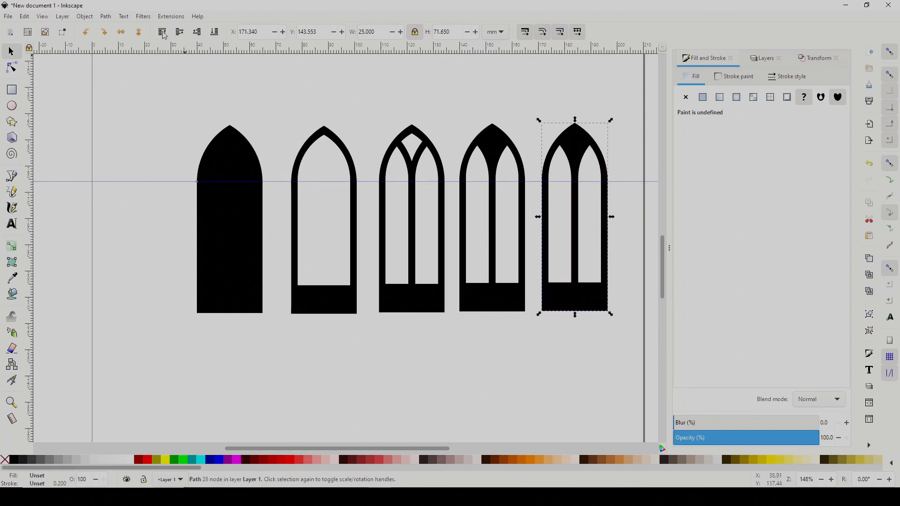
pyautogui.click(199, 32)
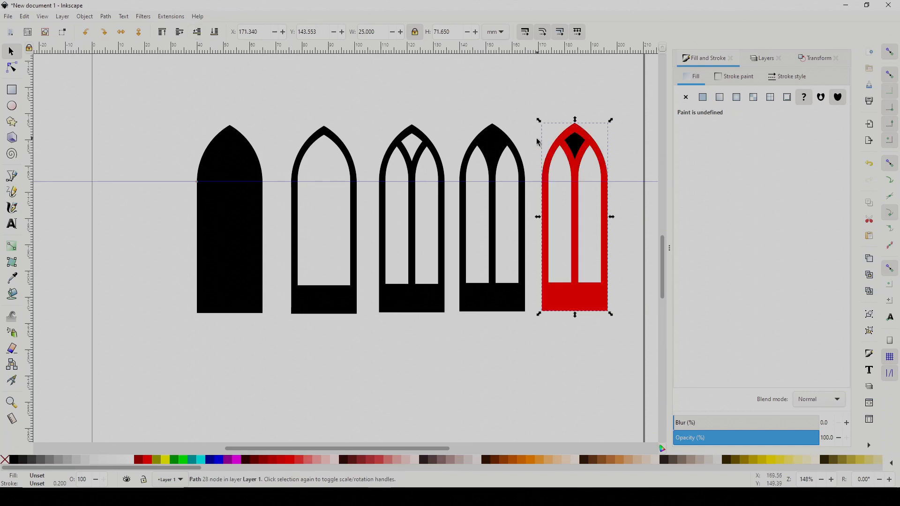
pyautogui.keyDown('ctrl'); pyautogui.scroll(2, 542, 151); pyautogui.keyUp('ctrl')
pyautogui.scroll(4, 543, 150)
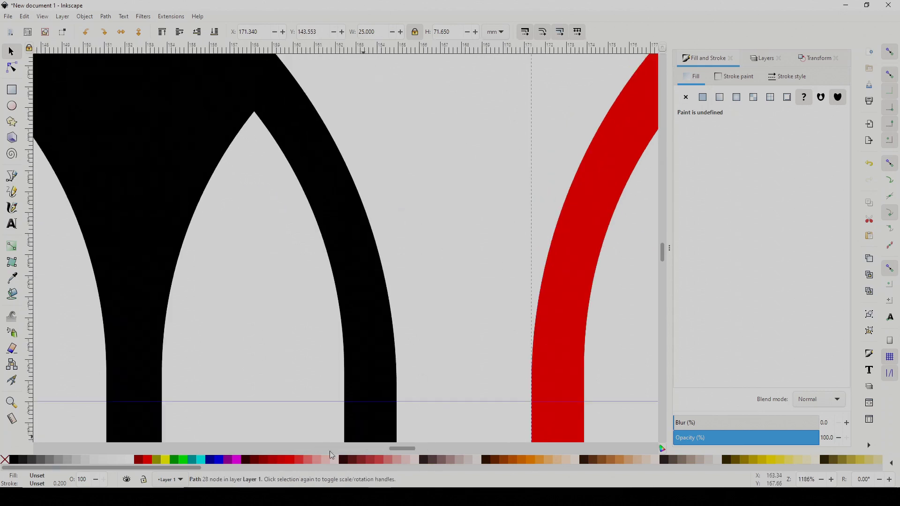
pyautogui.scroll(-2, 407, 449)
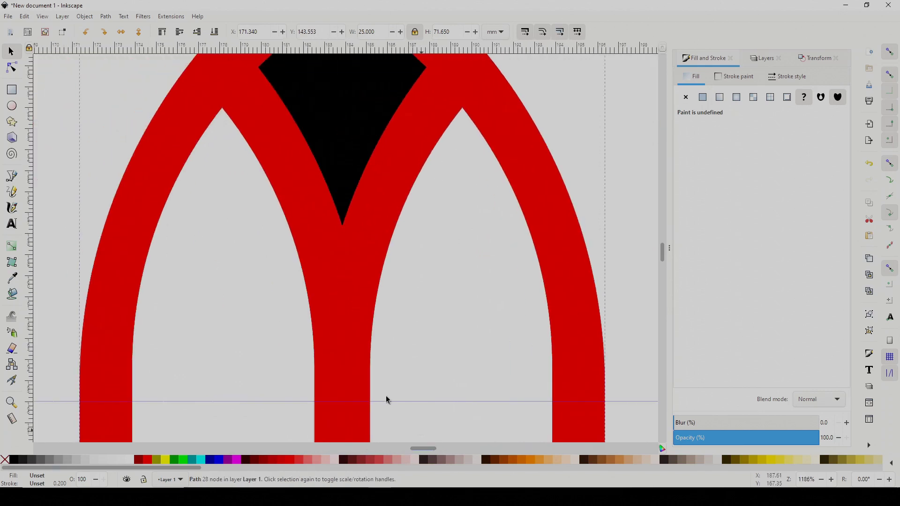
# Turn off snapping and draw a red circle 2 mm in diameter inside the black diamond in the window's peak.
pyautogui.scroll(4, 330, 328)
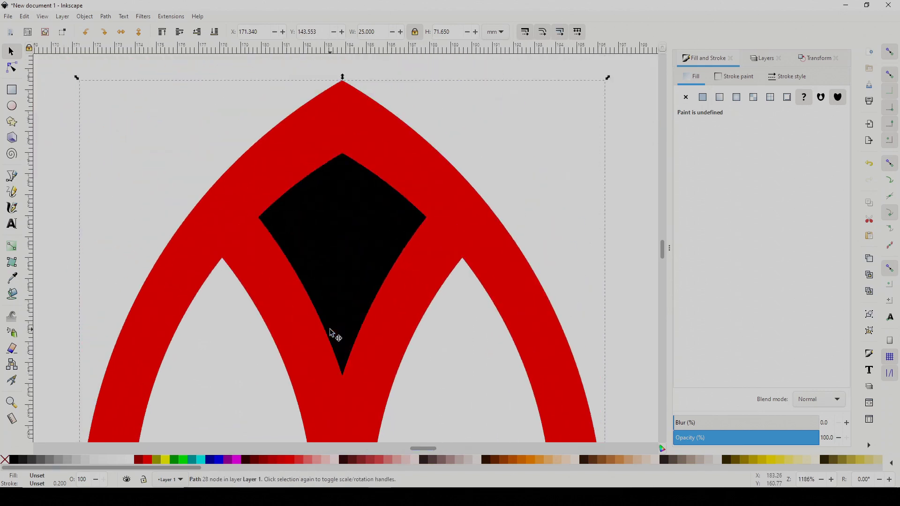
pyautogui.click(891, 53)
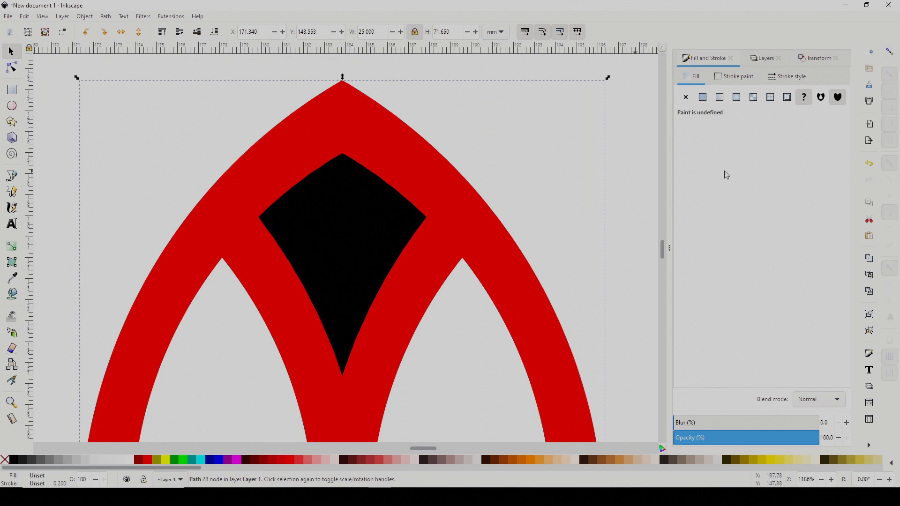
pyautogui.click(12, 106)
pyautogui.moveTo(336, 214); pyautogui.dragTo(556, 223)
pyautogui.tripleClick(47, 31)
pyautogui.write('.5')
pyautogui.press('Return')
pyautogui.press('Tab')
pyautogui.write('1')
pyautogui.press('Return')
pyautogui.press('s')
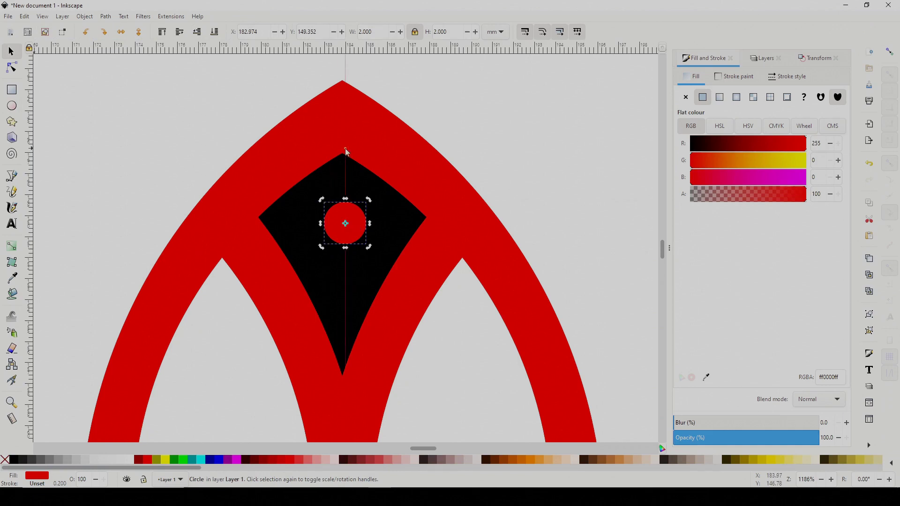
# With snapping on, arrange the circle and its copies into a five-circle quatrefoil centred on the vertical guide and merge them using Union.
pyautogui.click(890, 50)
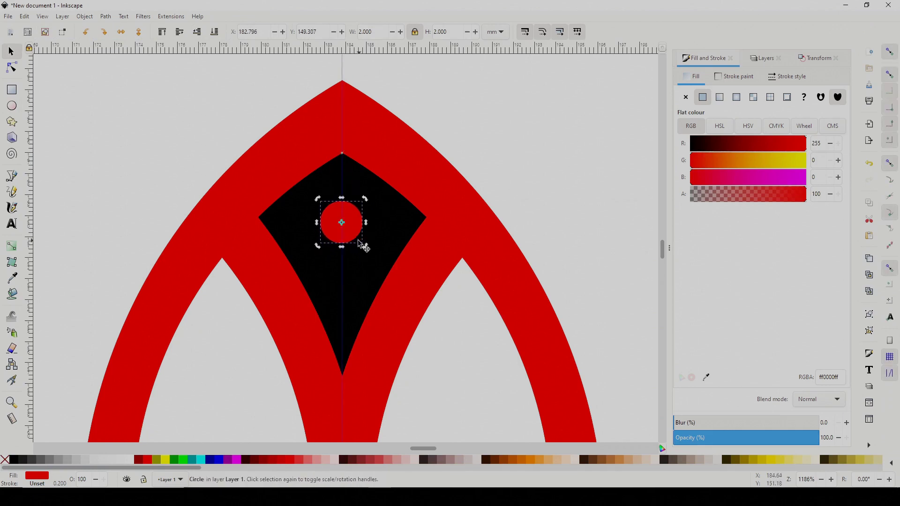
pyautogui.press('space')
pyautogui.moveTo(343, 230); pyautogui.dragTo(353, 261)
pyautogui.press('space')
pyautogui.press('space')
pyautogui.press('Escape')
pyautogui.hotkey('ctrl', 'a')
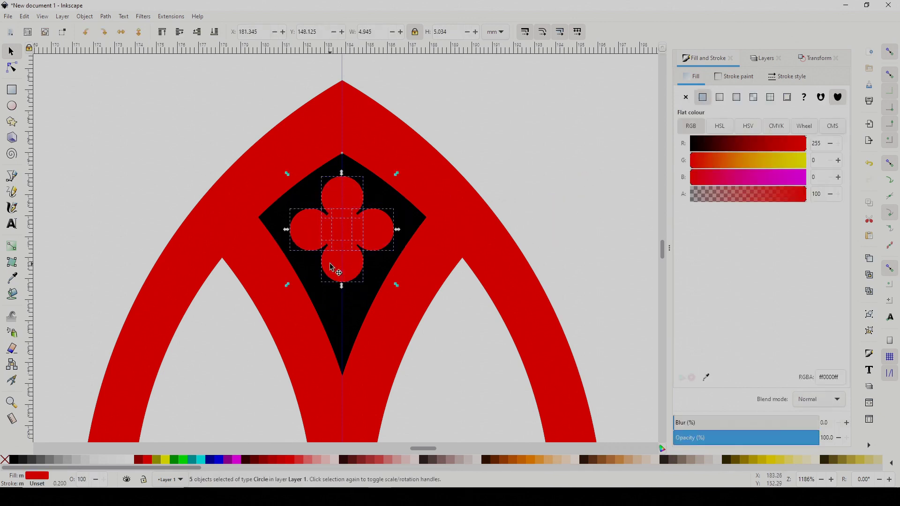
pyautogui.click(106, 16)
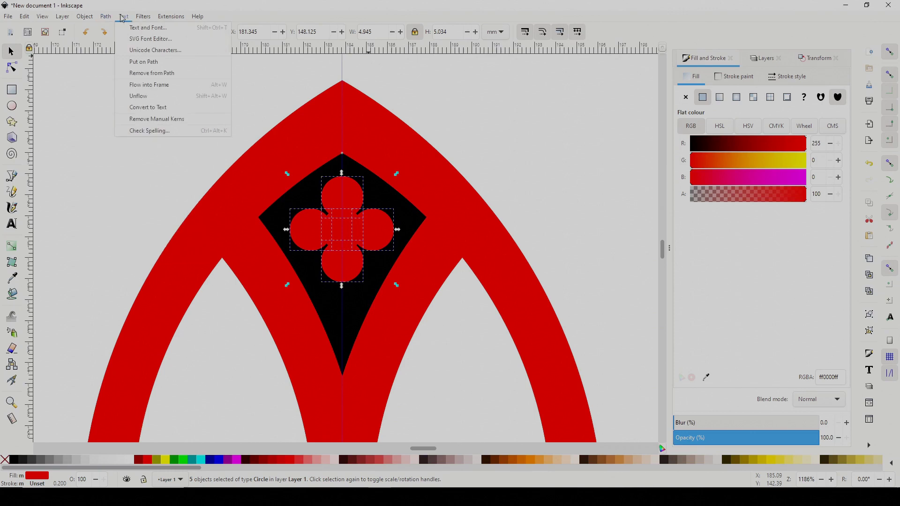
pyautogui.click(120, 62)
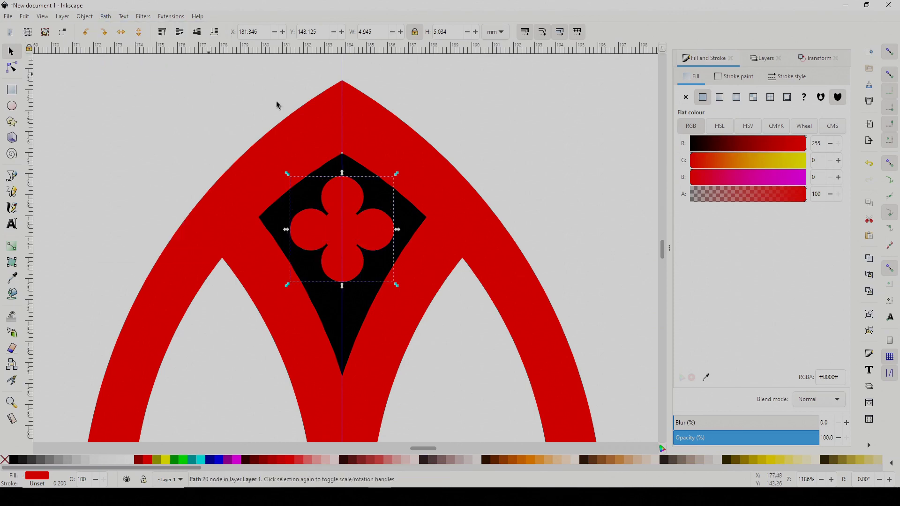
# Cut the quatrefoil out of the black closed-peak window using Difference and remove the red window above it.
pyautogui.keyDown('shift'); pyautogui.click(419, 223); pyautogui.keyUp('shift')
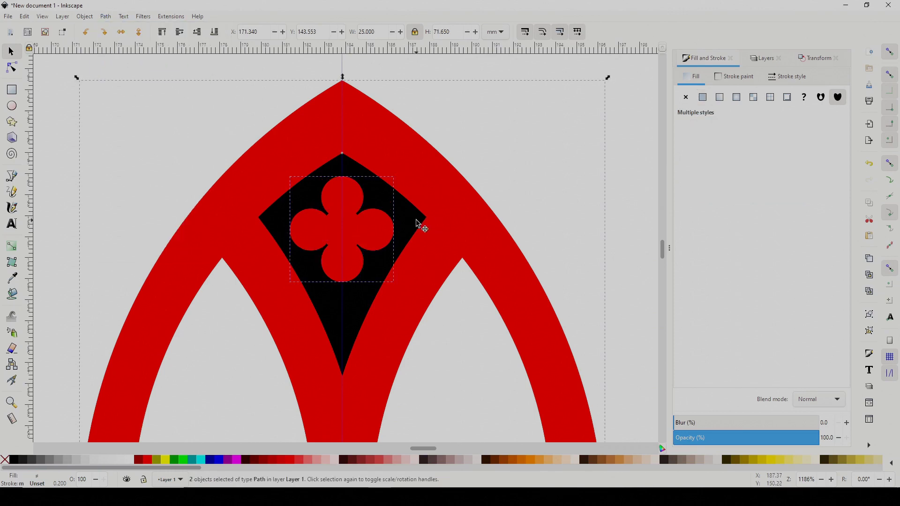
pyautogui.click(104, 16)
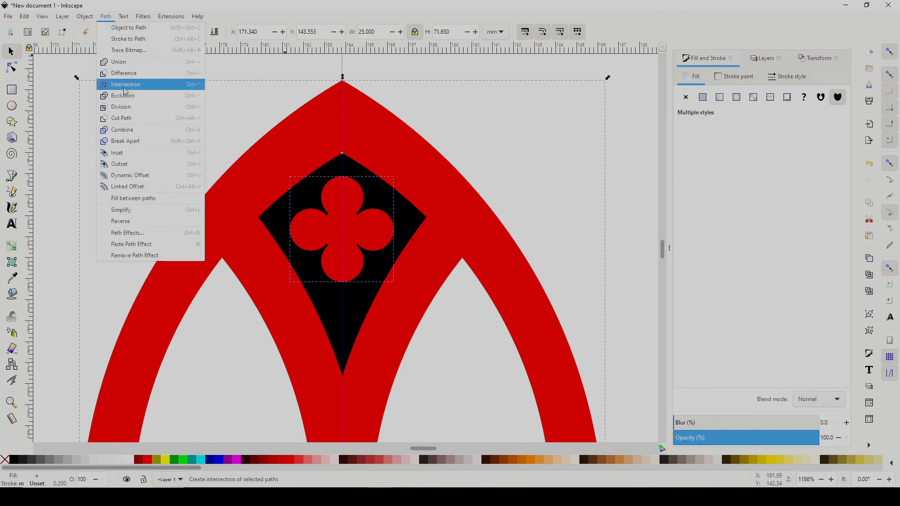
pyautogui.click(145, 73)
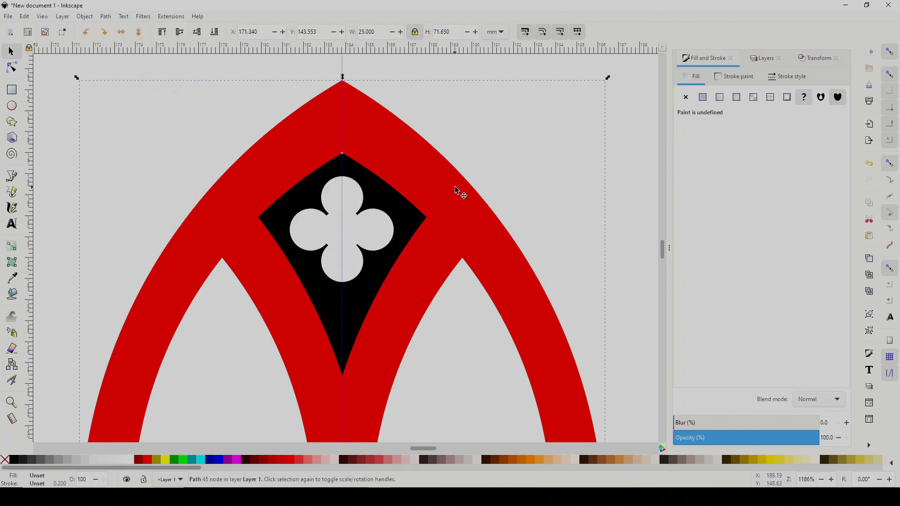
pyautogui.press('Escape')
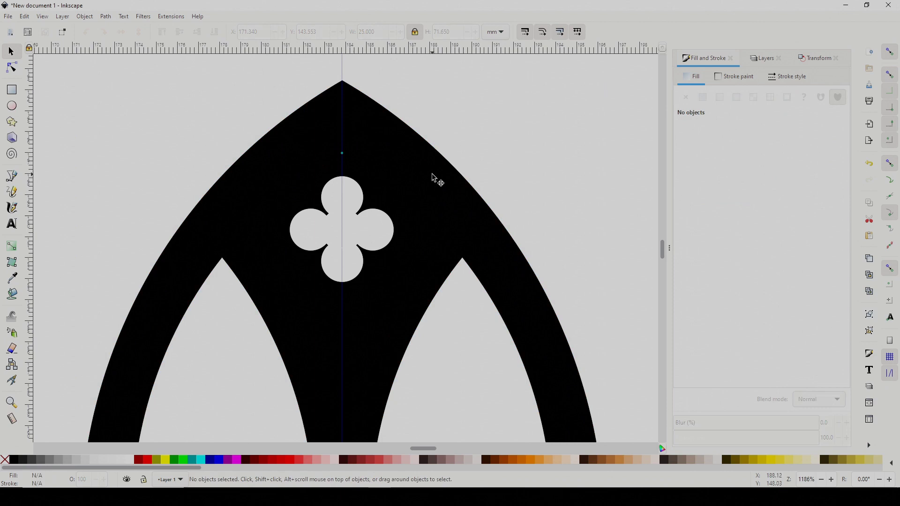
# Give all five windows in the row a flat black stroke and remove their fill, leaving only outlines.
pyautogui.scroll(-4, 385, 180)
pyautogui.scroll(-3, 384, 180)
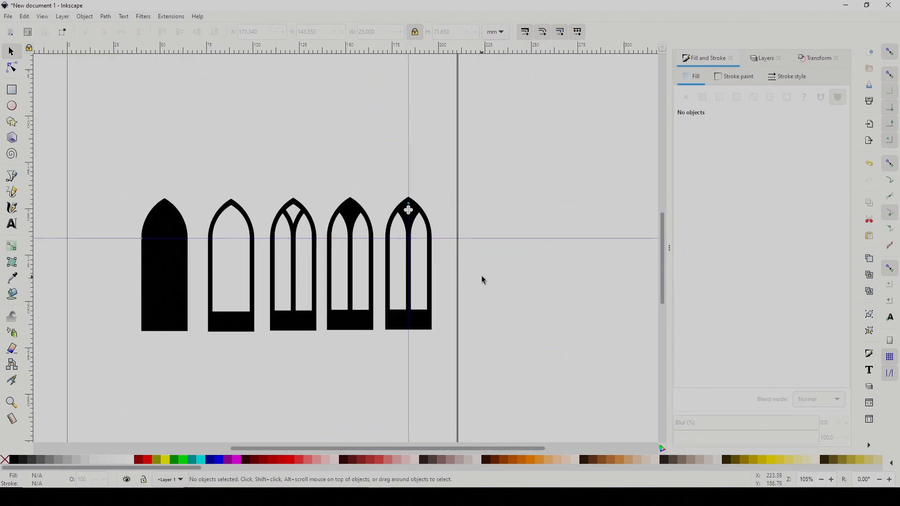
pyautogui.moveTo(125, 178)
pyautogui.mouseDown()
pyautogui.moveTo(466, 362)
pyautogui.moveTo(496, 365)
pyautogui.mouseUp()
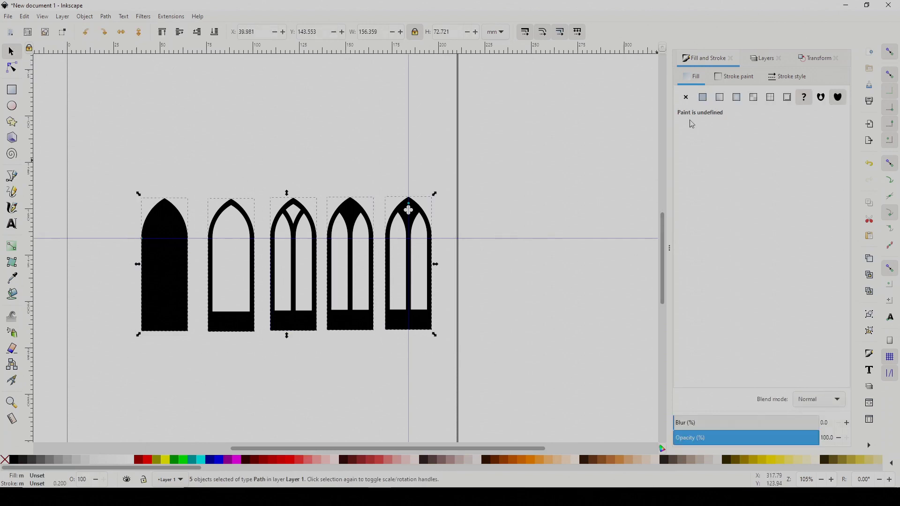
pyautogui.click(731, 77)
pyautogui.click(703, 98)
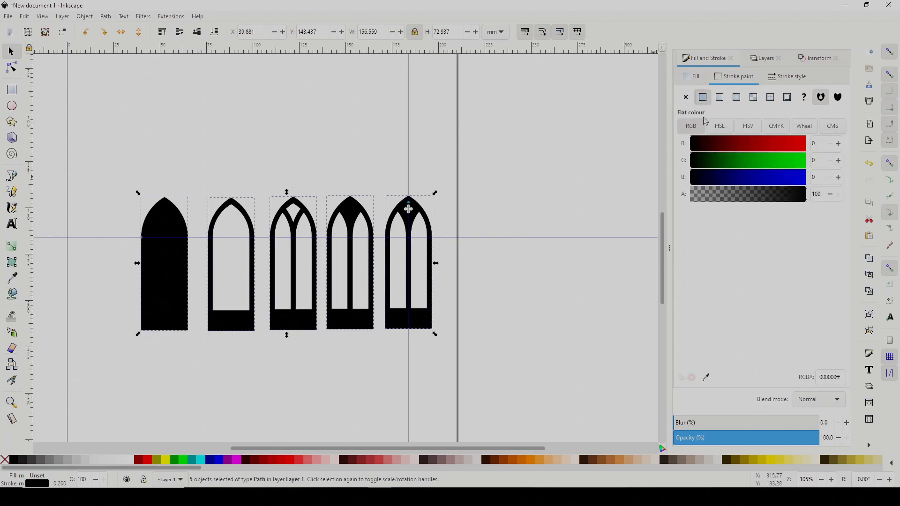
pyautogui.click(694, 82)
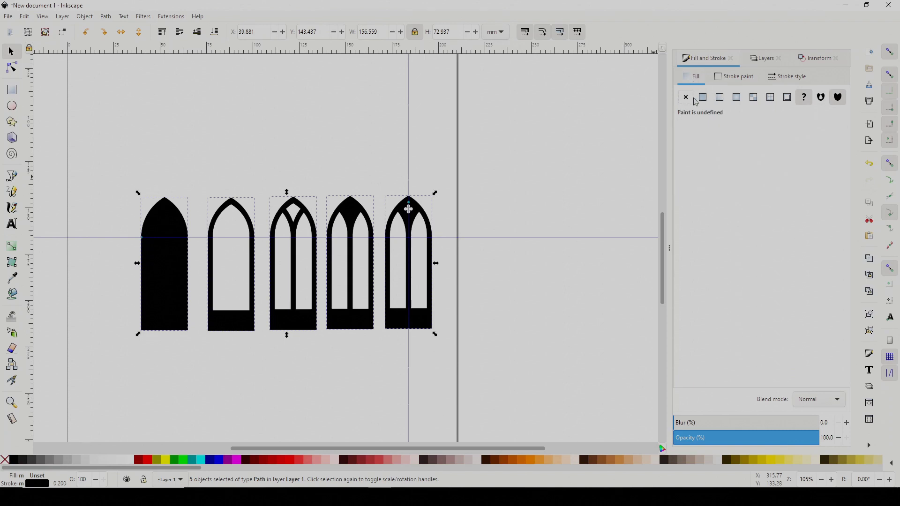
pyautogui.click(686, 101)
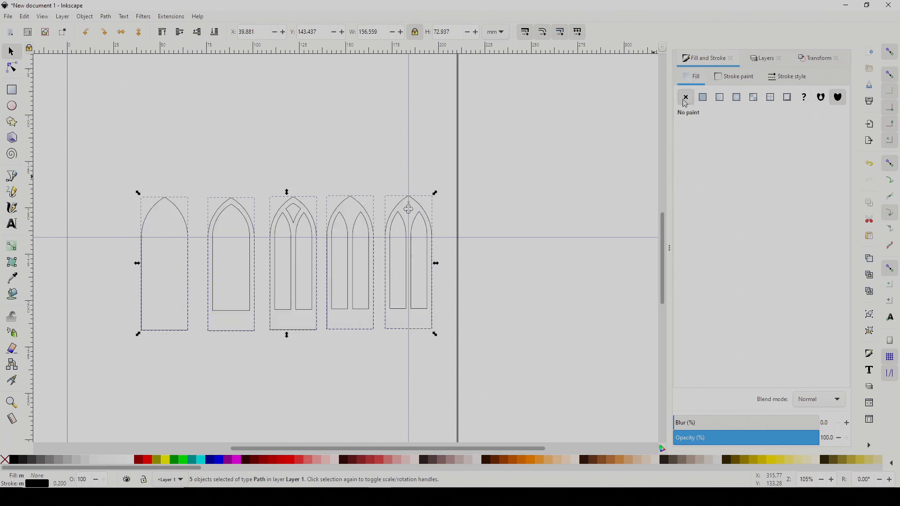
pyautogui.click(785, 81)
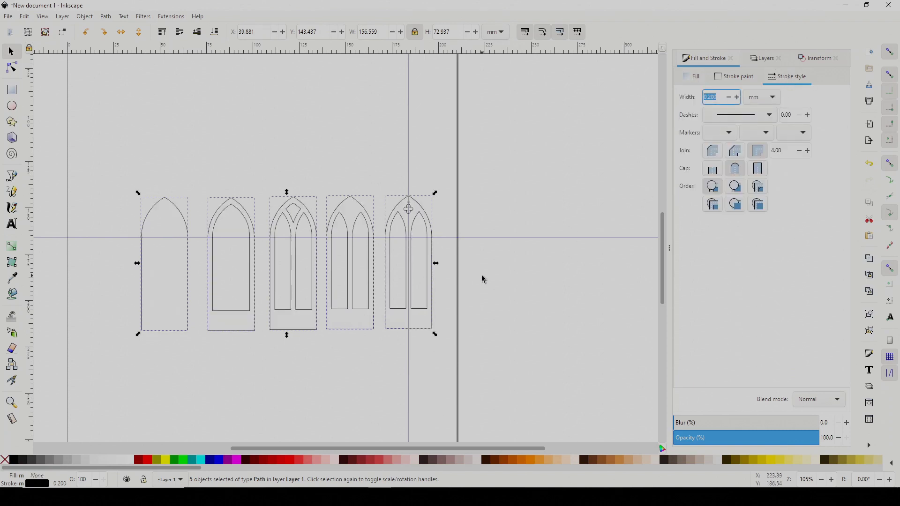
pyautogui.click(525, 300)
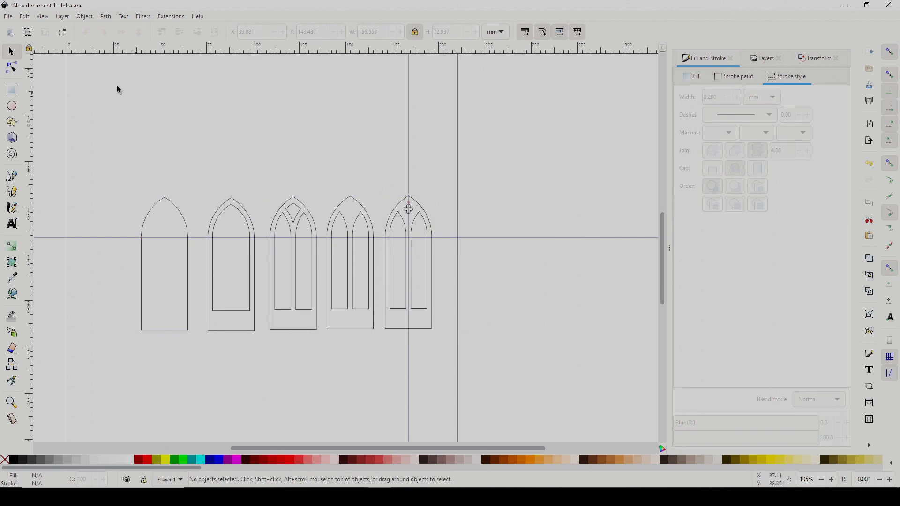